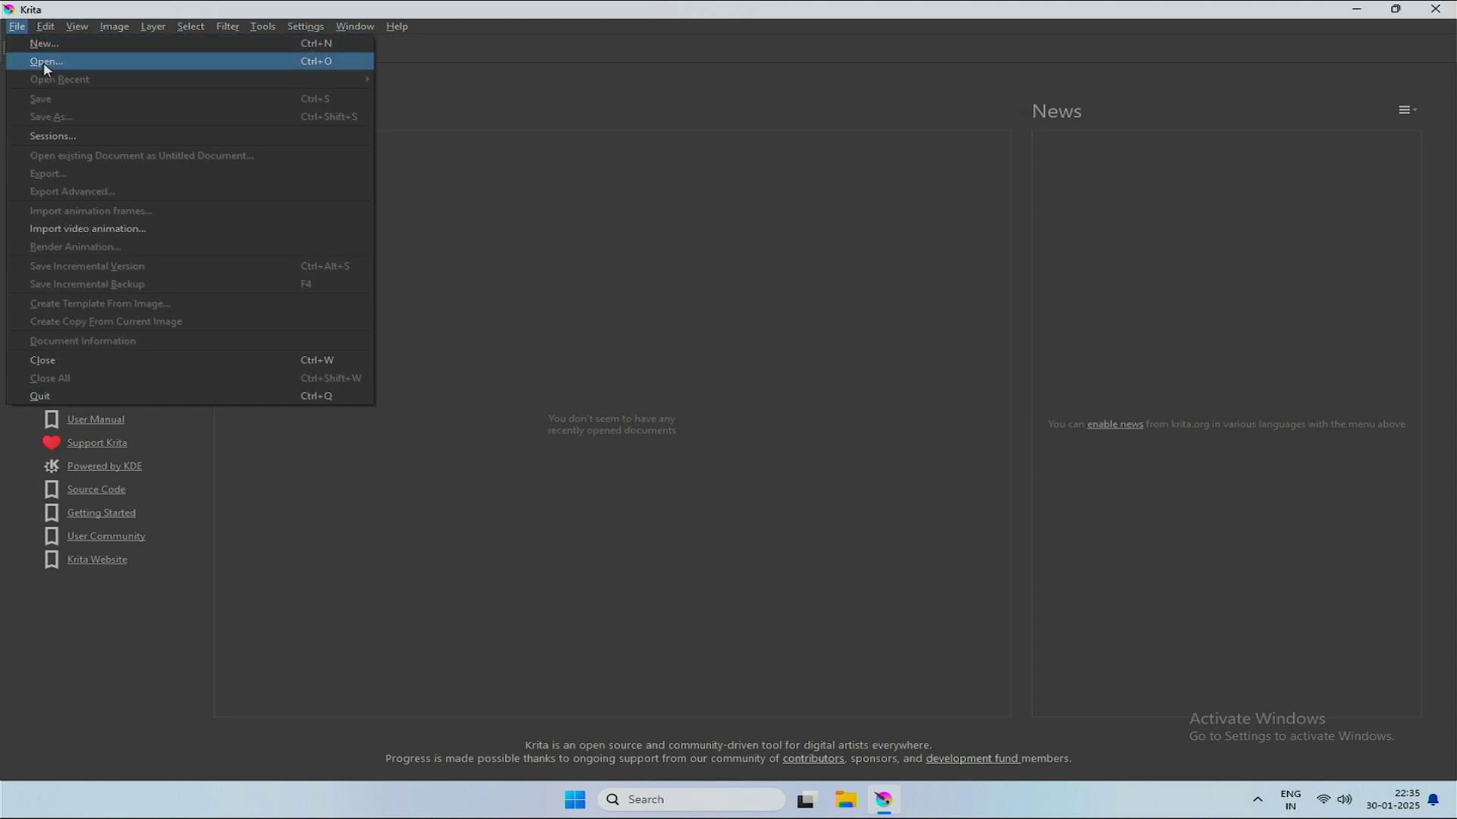
Open the test-8 image from the Images folder.
{"action": "left_click", "coordinate": [45, 61]}
{"action": "left_click", "coordinate": [484, 182]}
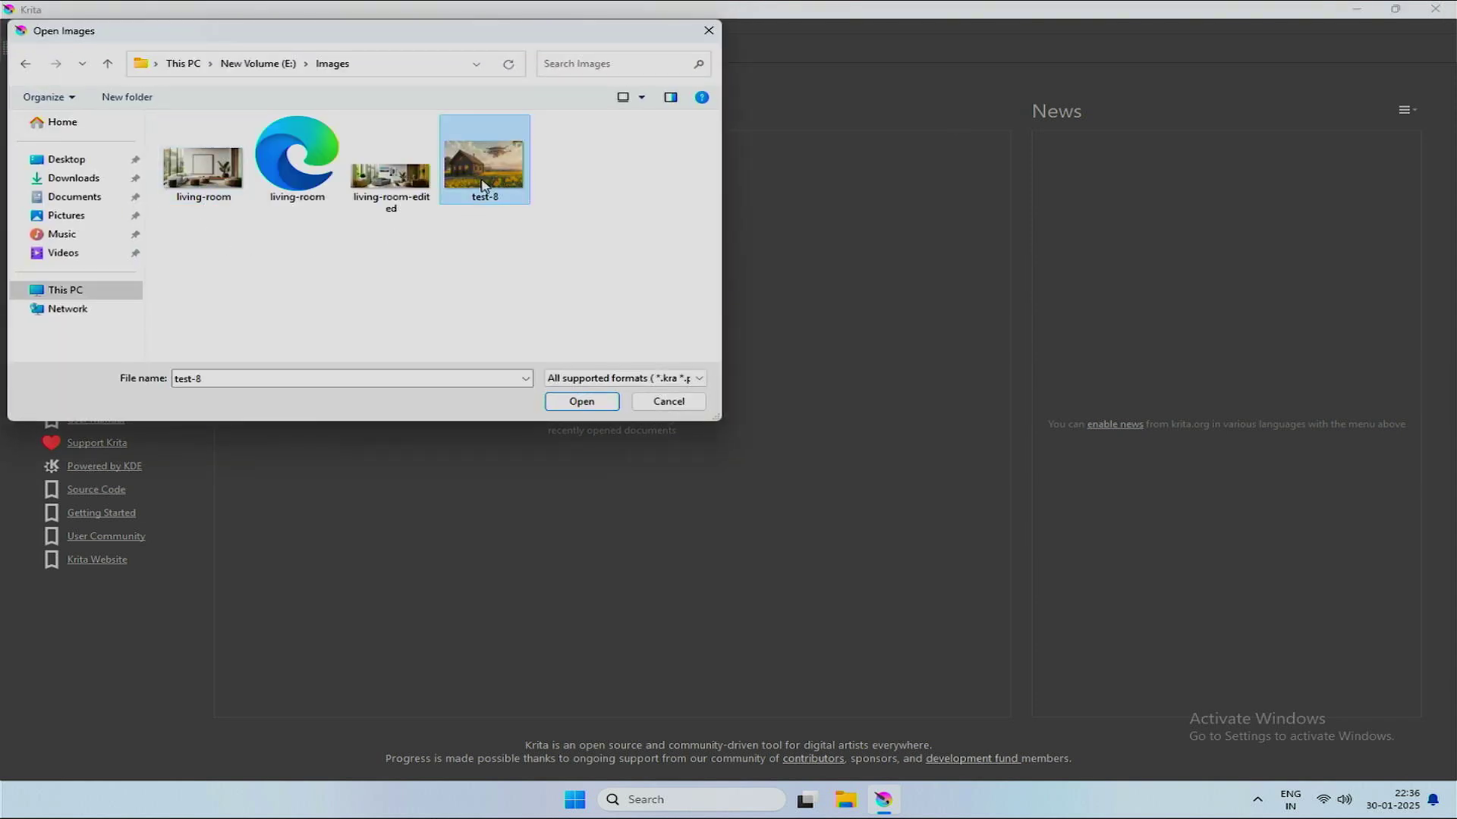
{"action": "left_click", "coordinate": [578, 401]}
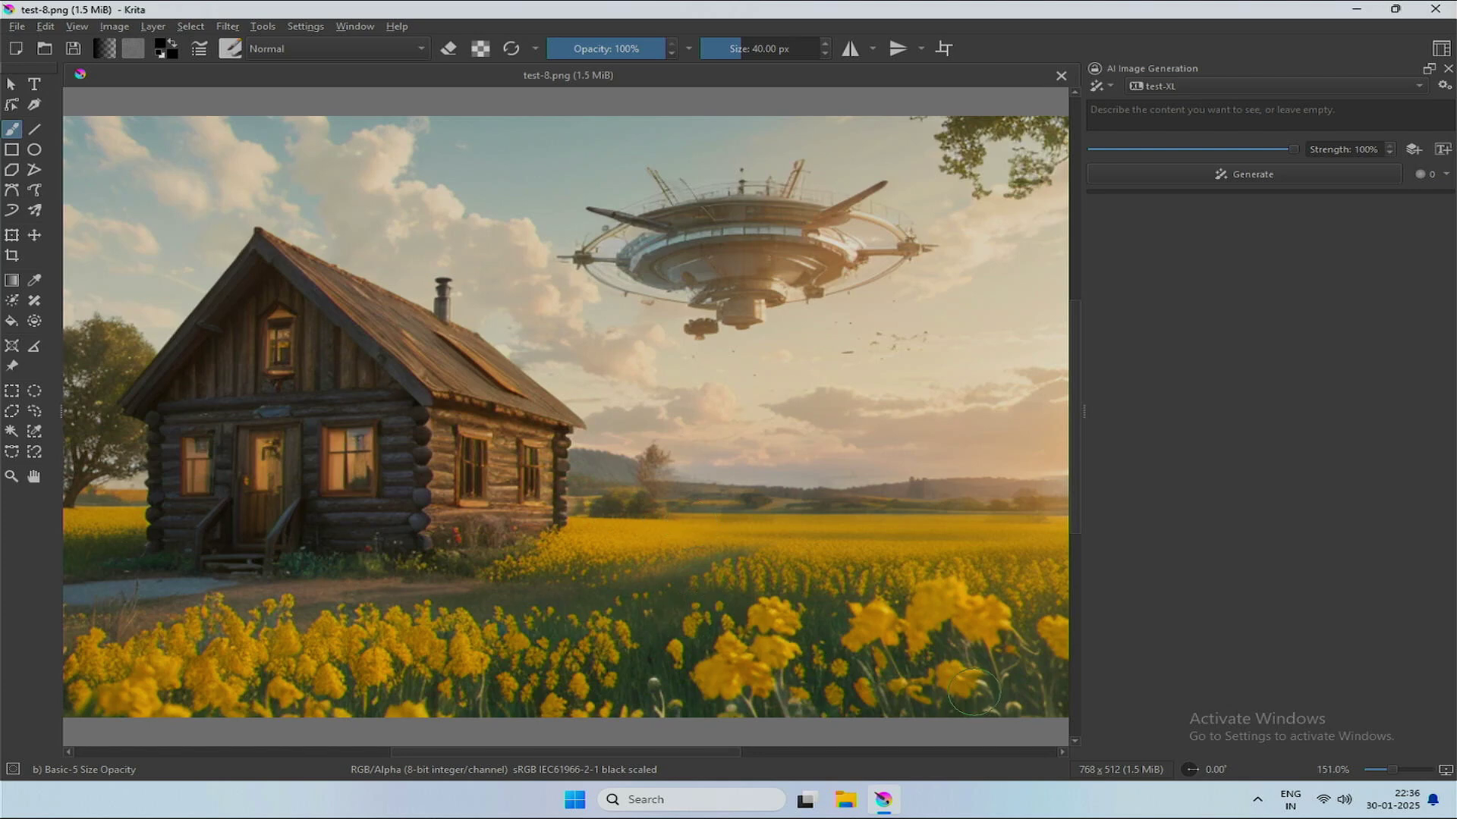
{"action": "scroll", "coordinate": [938, 628], "scroll_direction": "down", "scroll_amount": 1}
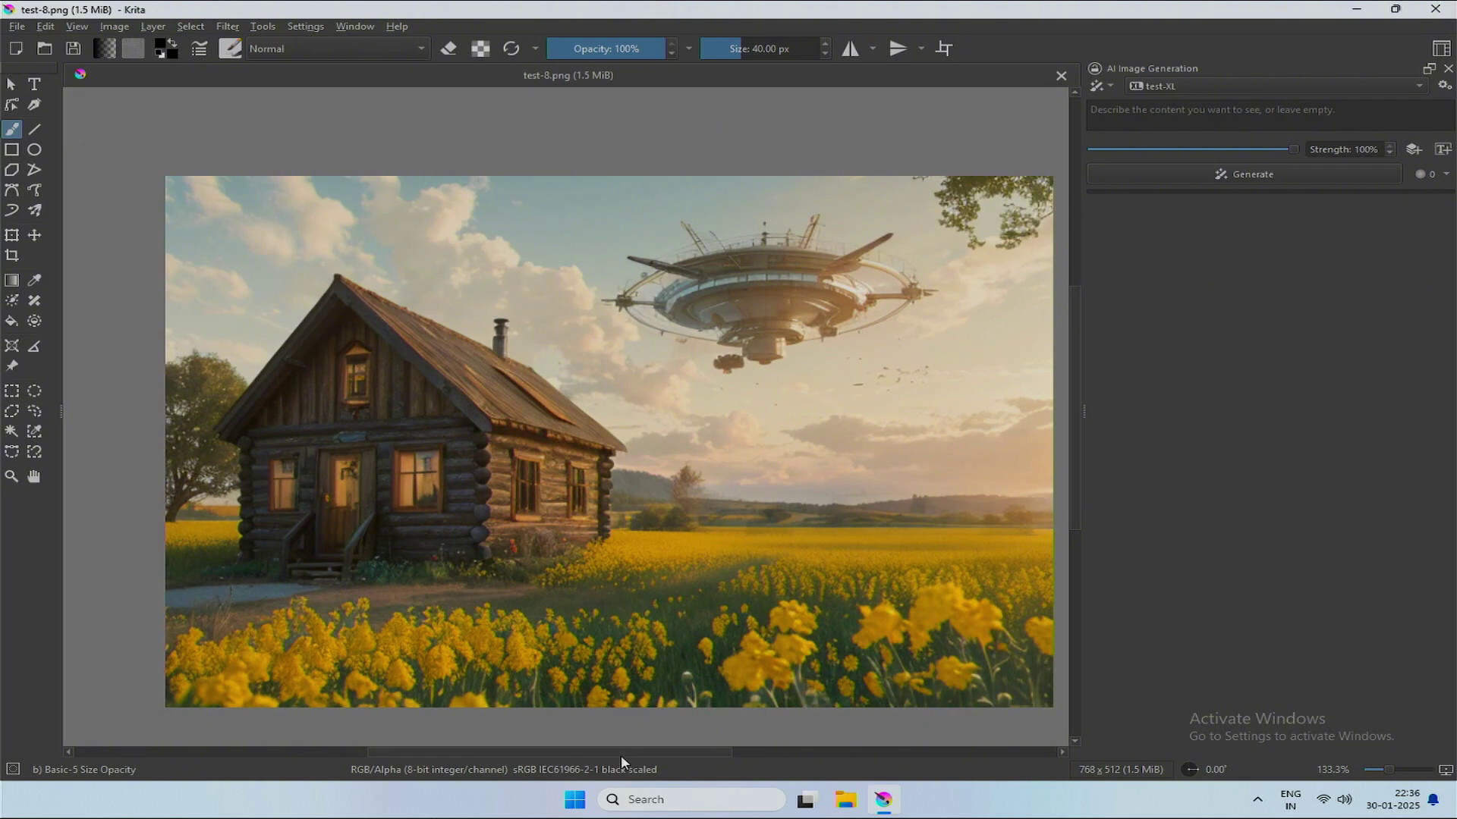
{"action": "left_click_drag", "start_coordinate": [611, 748], "coordinate": [622, 745]}
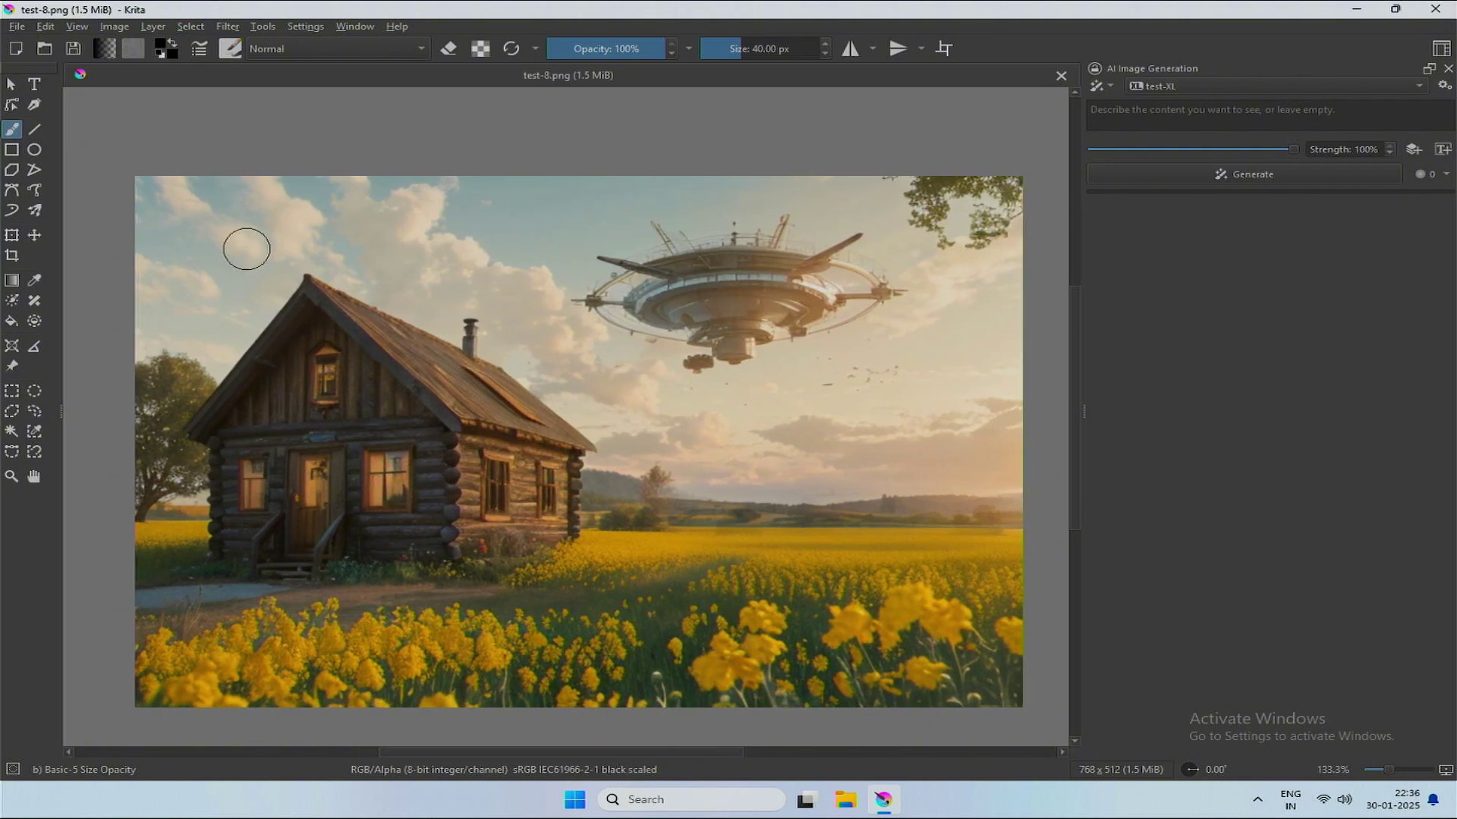
Check the original image's width and height in the Resize Canvas settings without changing them.
{"action": "left_click", "coordinate": [107, 31]}
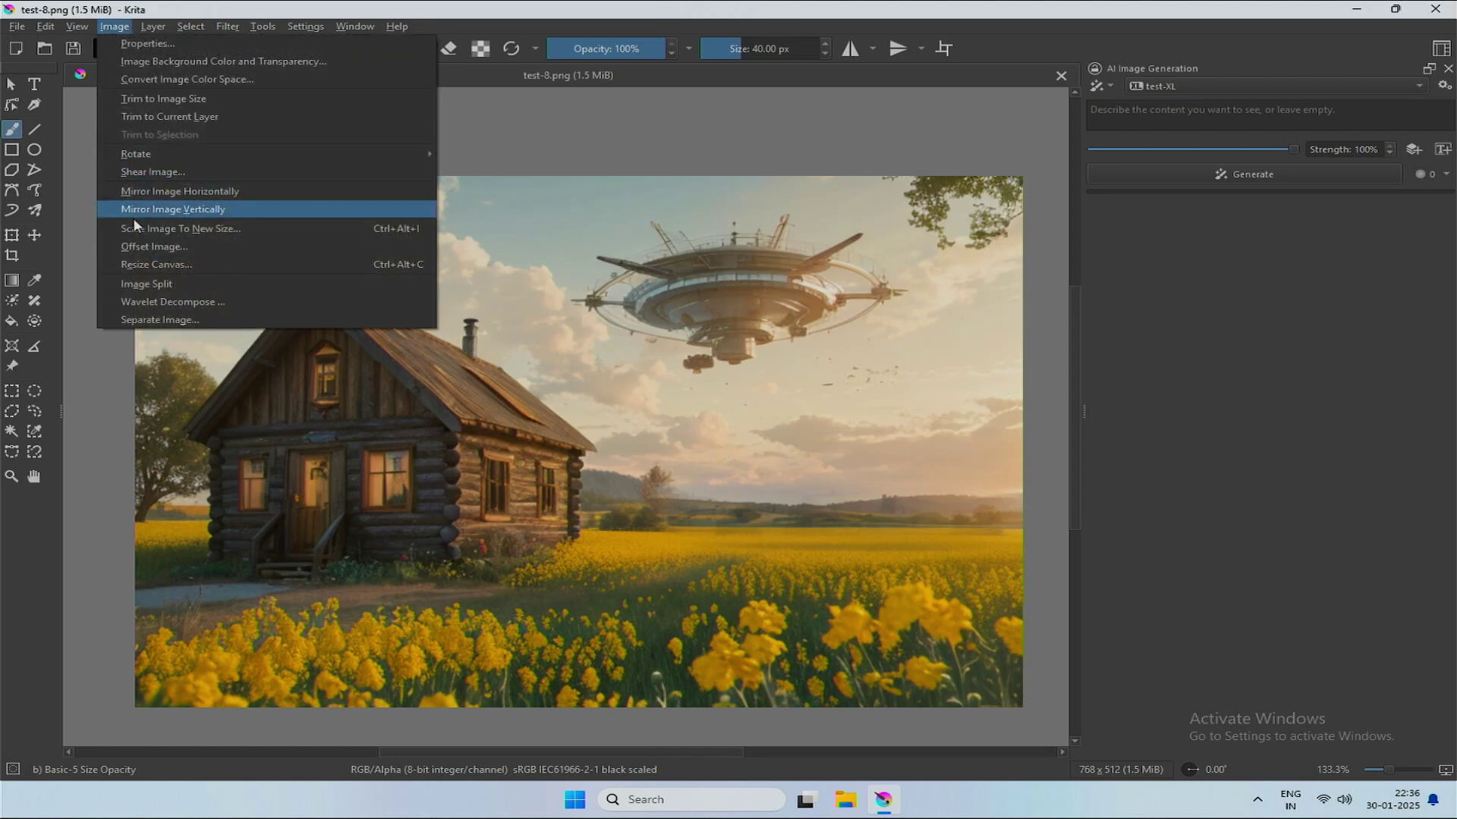
{"action": "left_click", "coordinate": [149, 265]}
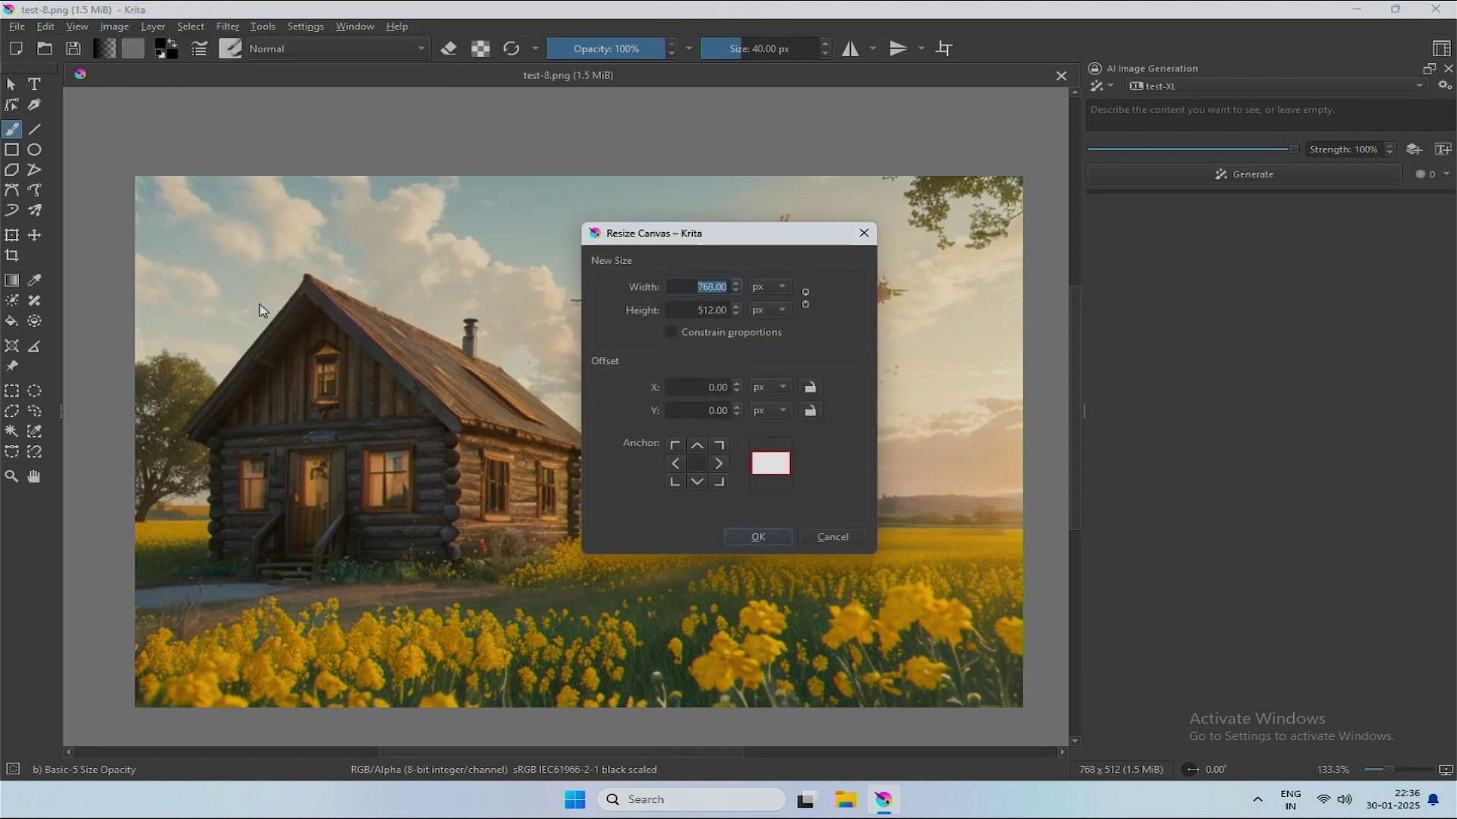
{"action": "left_click", "coordinate": [695, 310]}
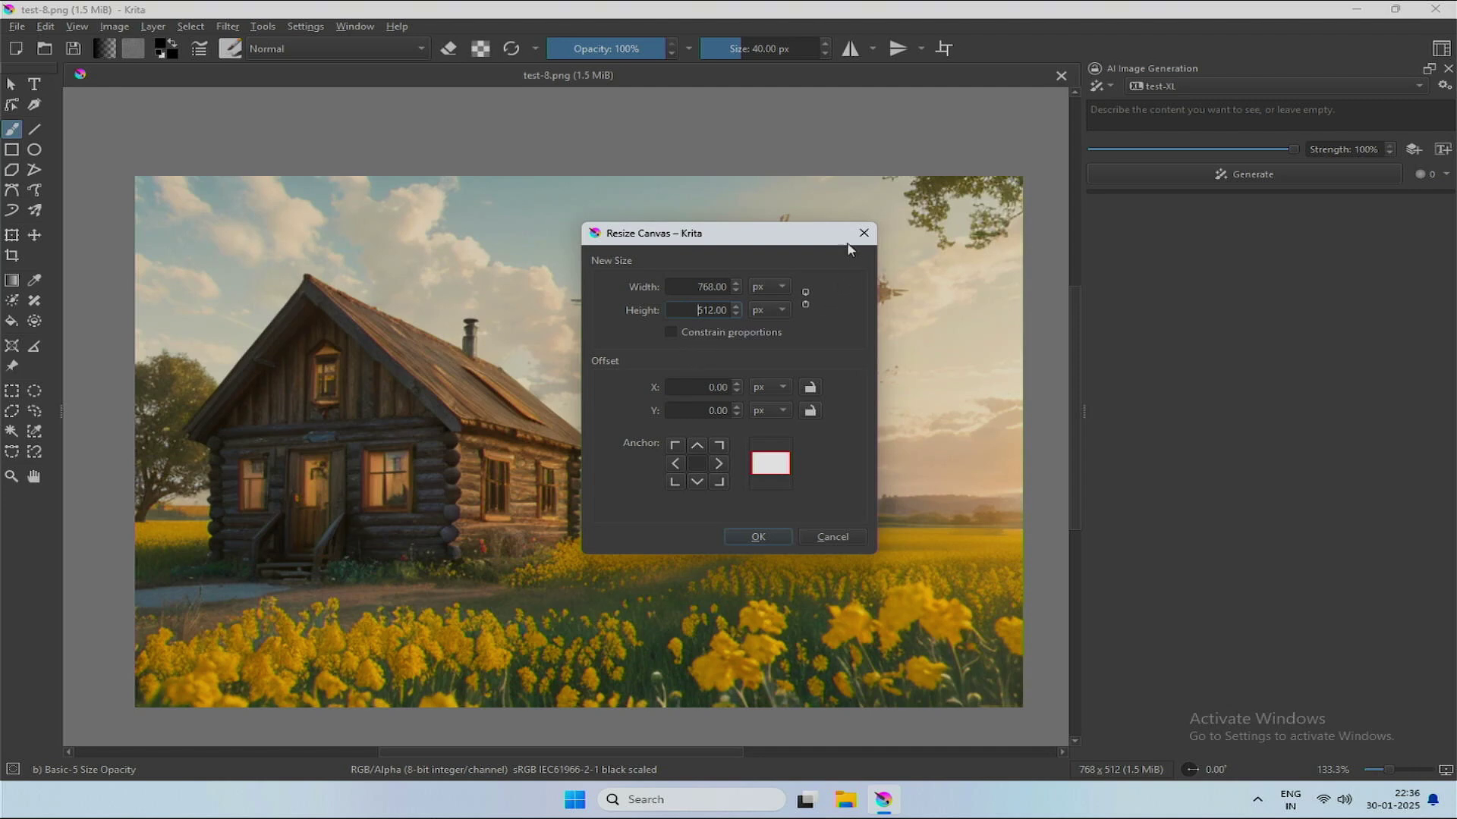
{"action": "left_click", "coordinate": [864, 233]}
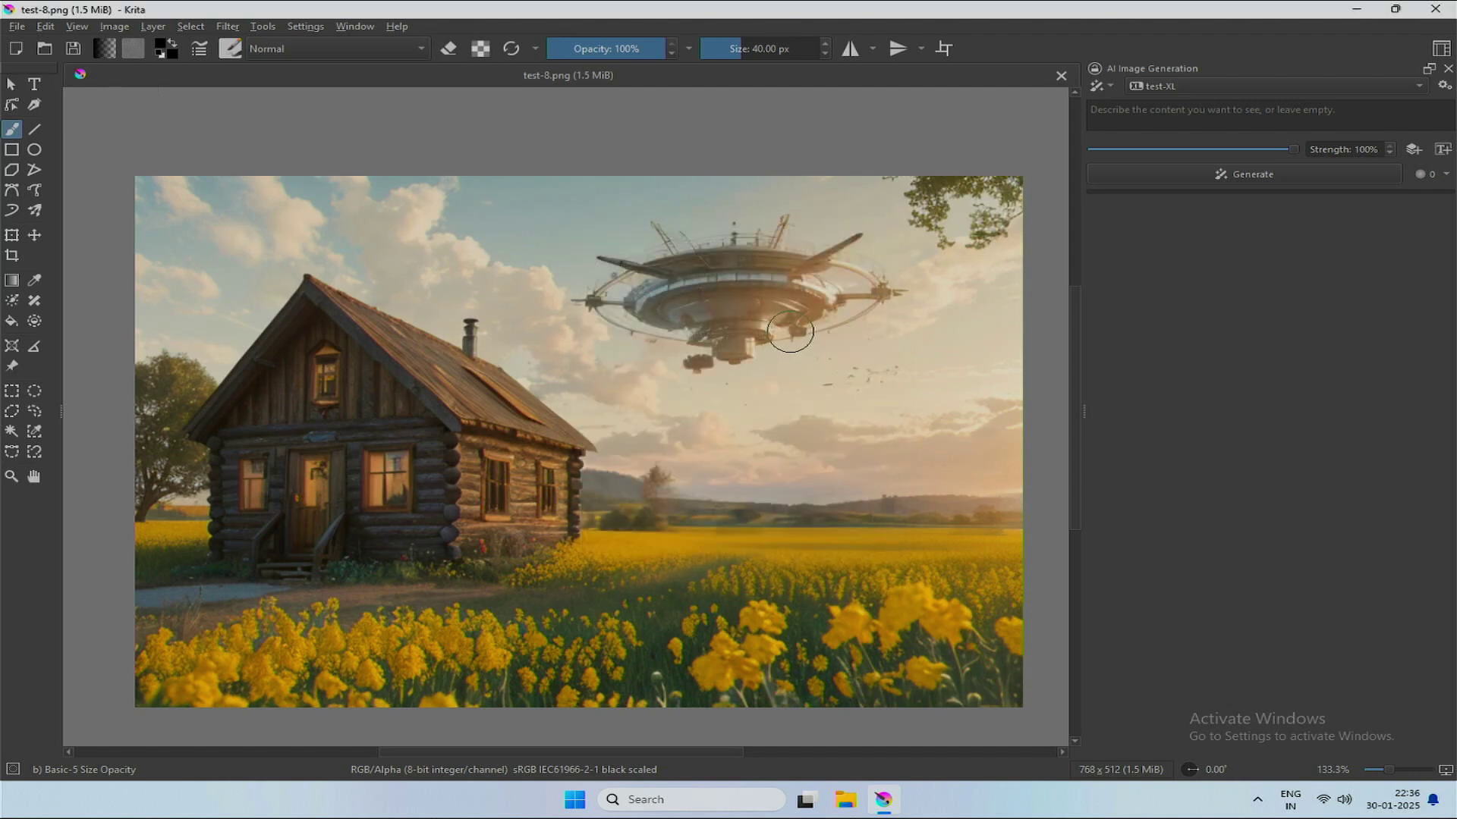
Switch AI Image Generation to the Upscale workspace and set the upscale factor to 1.50x.
{"action": "left_click", "coordinate": [1106, 86]}
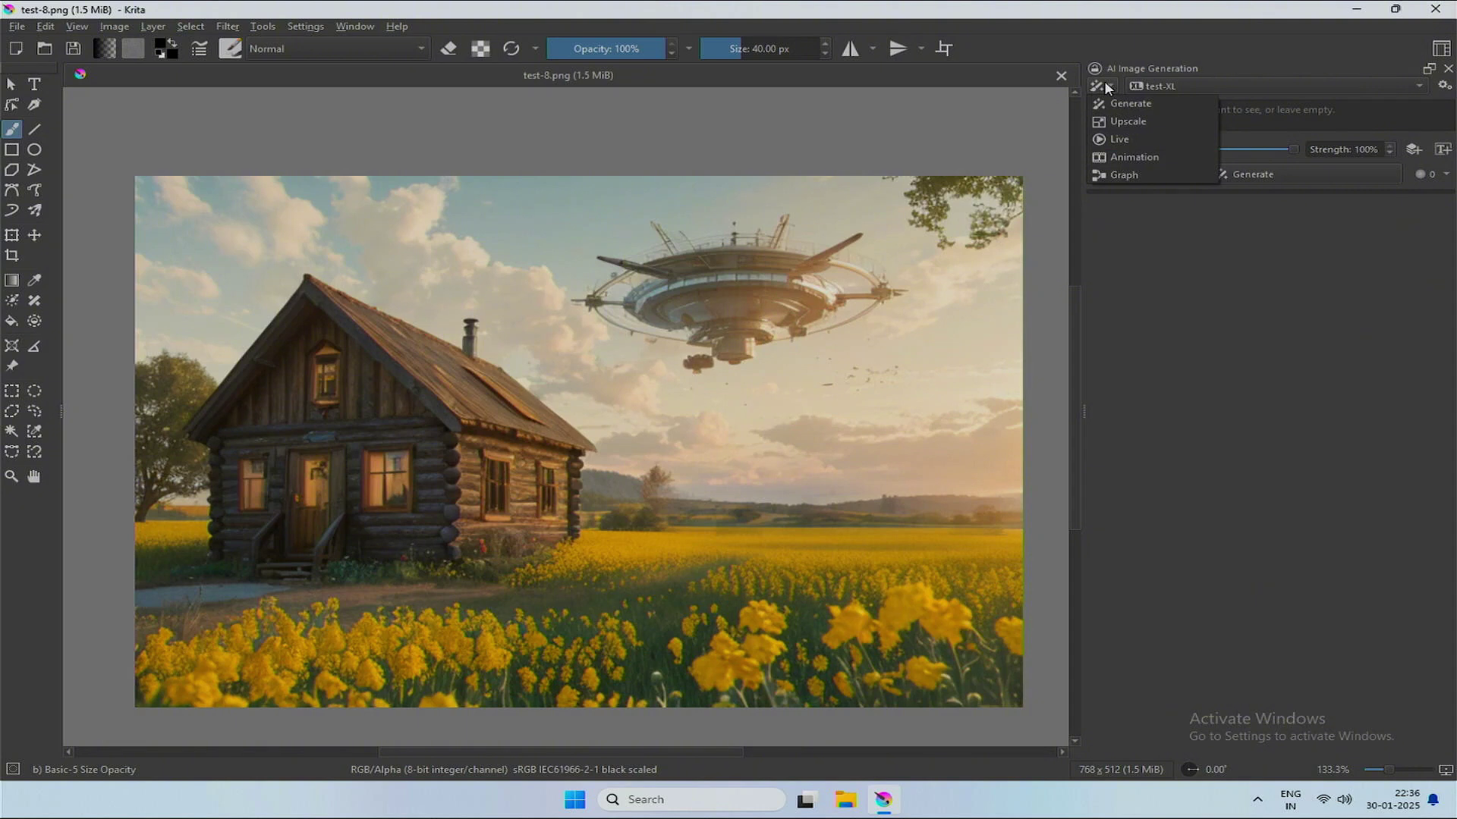
{"action": "left_click", "coordinate": [1120, 121]}
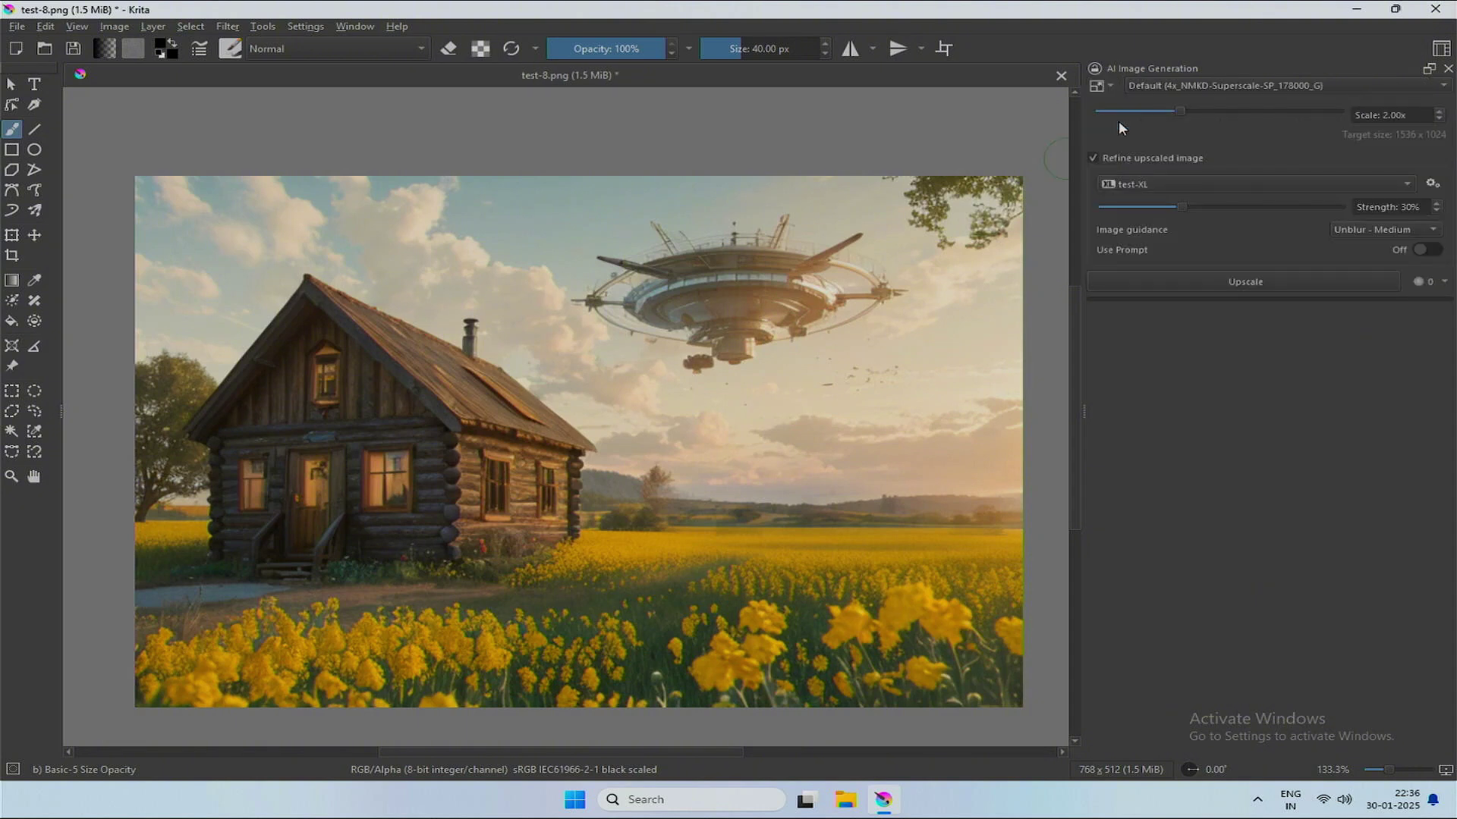
{"action": "double_click", "coordinate": [1381, 117]}
{"action": "key", "text": "Return"}
{"action": "scroll", "coordinate": [1437, 118], "scroll_direction": "down", "scroll_amount": 4}
{"action": "left_click_drag", "start_coordinate": [1101, 113], "coordinate": [1133, 108]}
Open Task Manager and examine the graphics card's dedicated GPU memory, returning to Krita when finished.
{"action": "right_click", "coordinate": [1012, 797]}
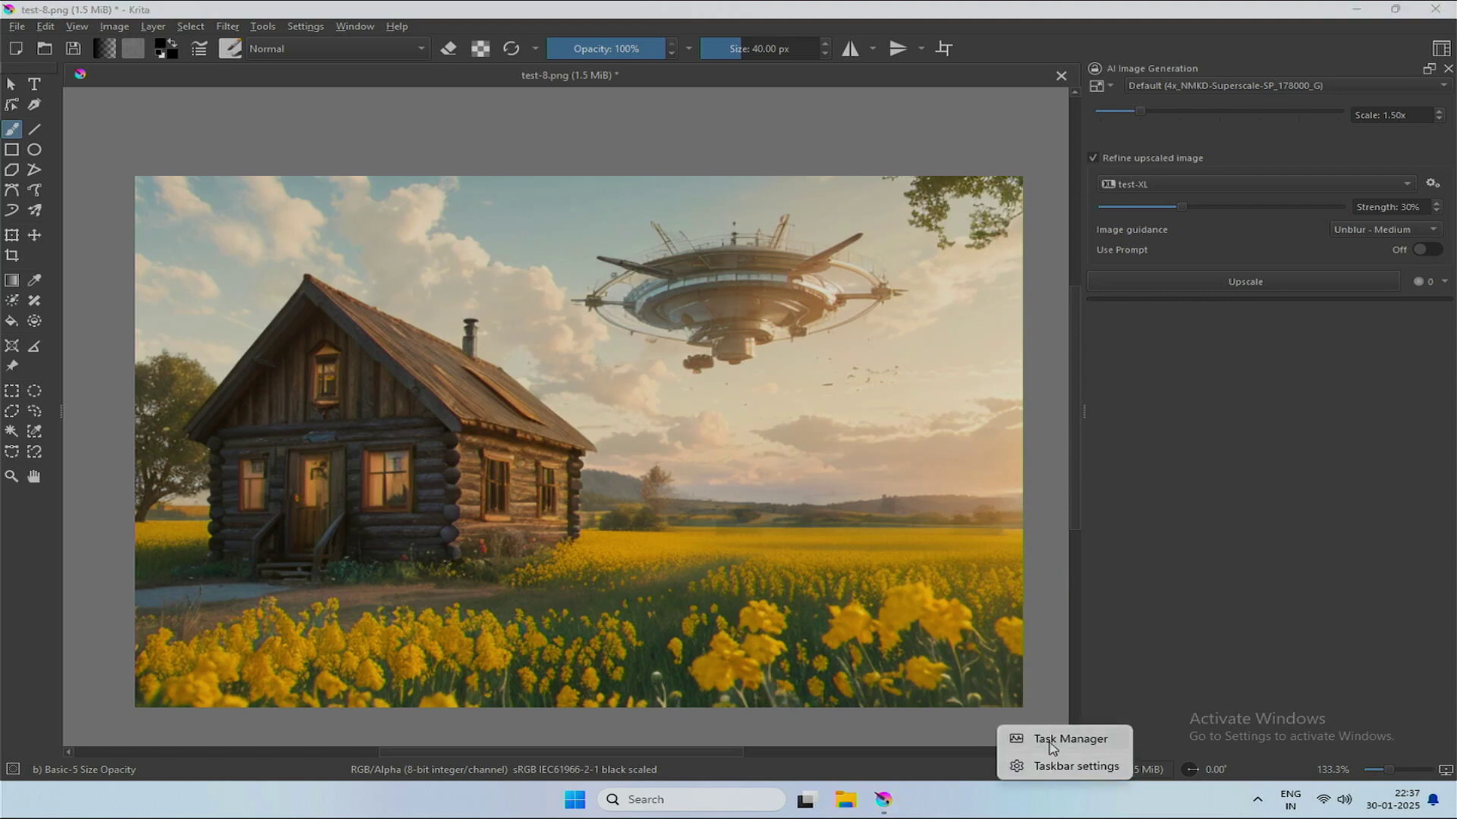
{"action": "left_click", "coordinate": [1047, 744]}
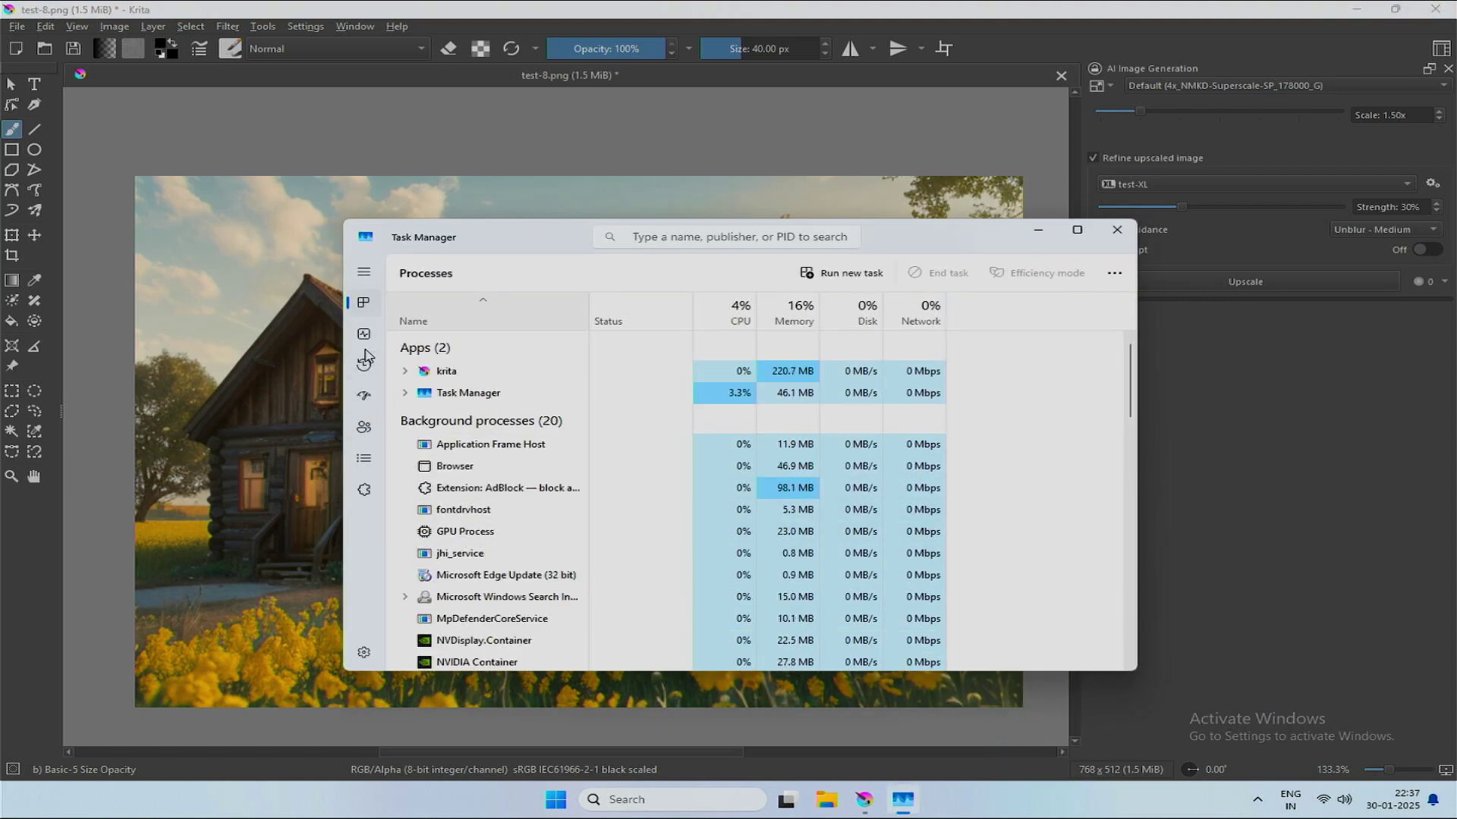
{"action": "left_click", "coordinate": [364, 334]}
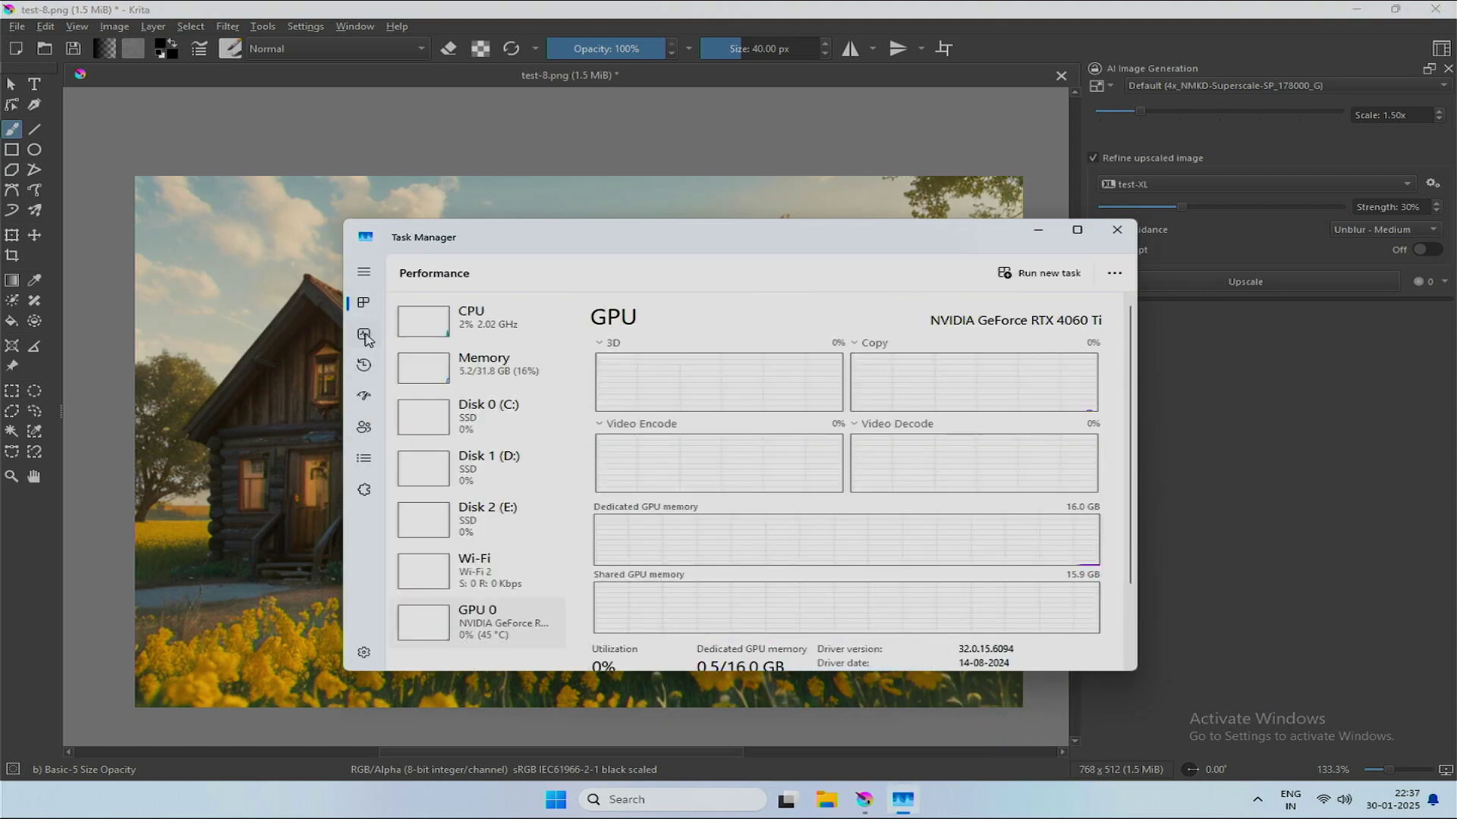
{"action": "double_click", "coordinate": [489, 628]}
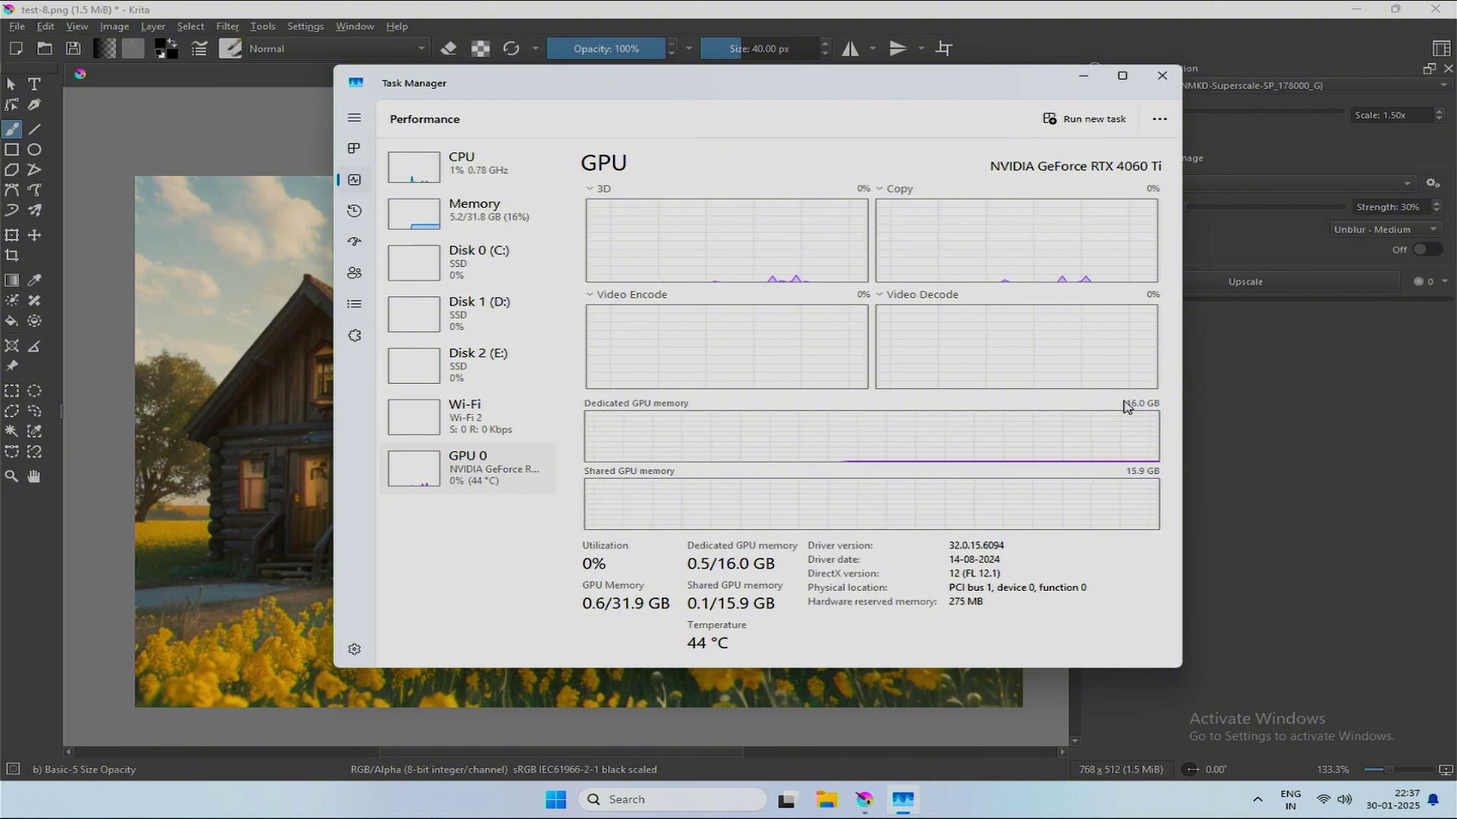
{"action": "left_click", "coordinate": [1235, 425]}
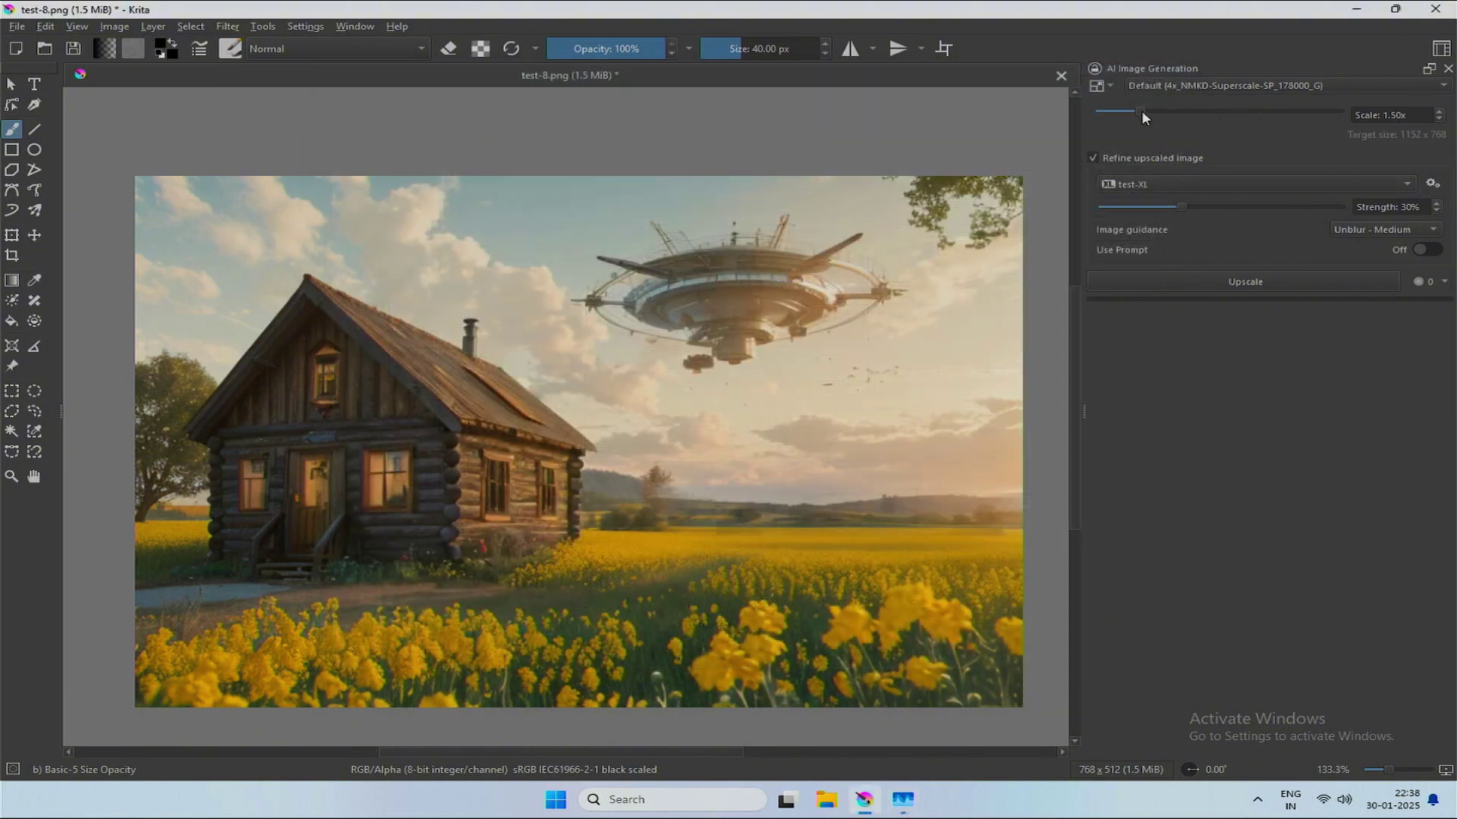
Set the upscale factor to 2.00x and keep test-XL as the refinement style.
{"action": "left_click_drag", "start_coordinate": [1141, 111], "coordinate": [1180, 111]}
{"action": "left_click", "coordinate": [1194, 184]}
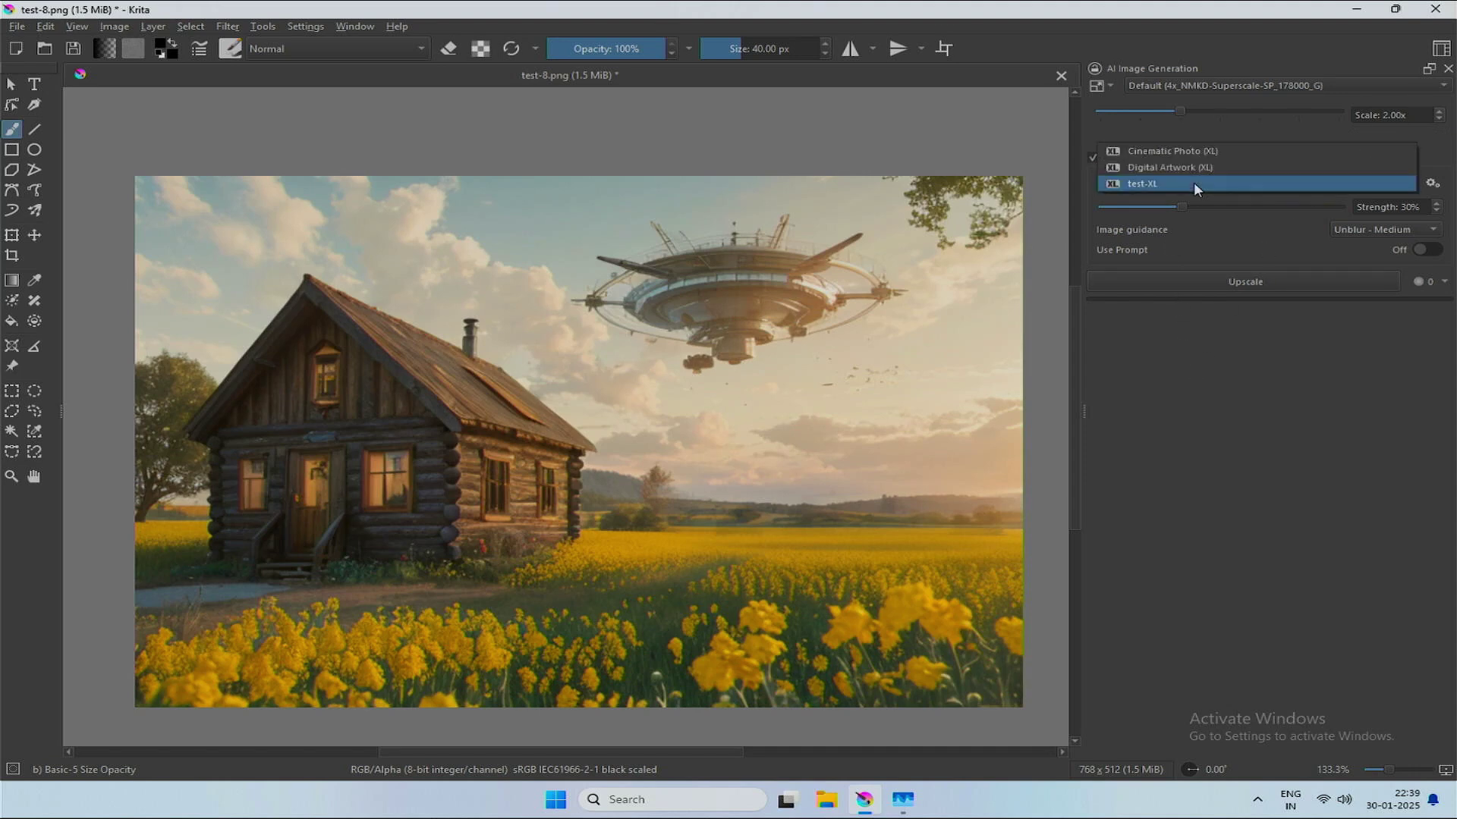
{"action": "left_click", "coordinate": [1194, 184]}
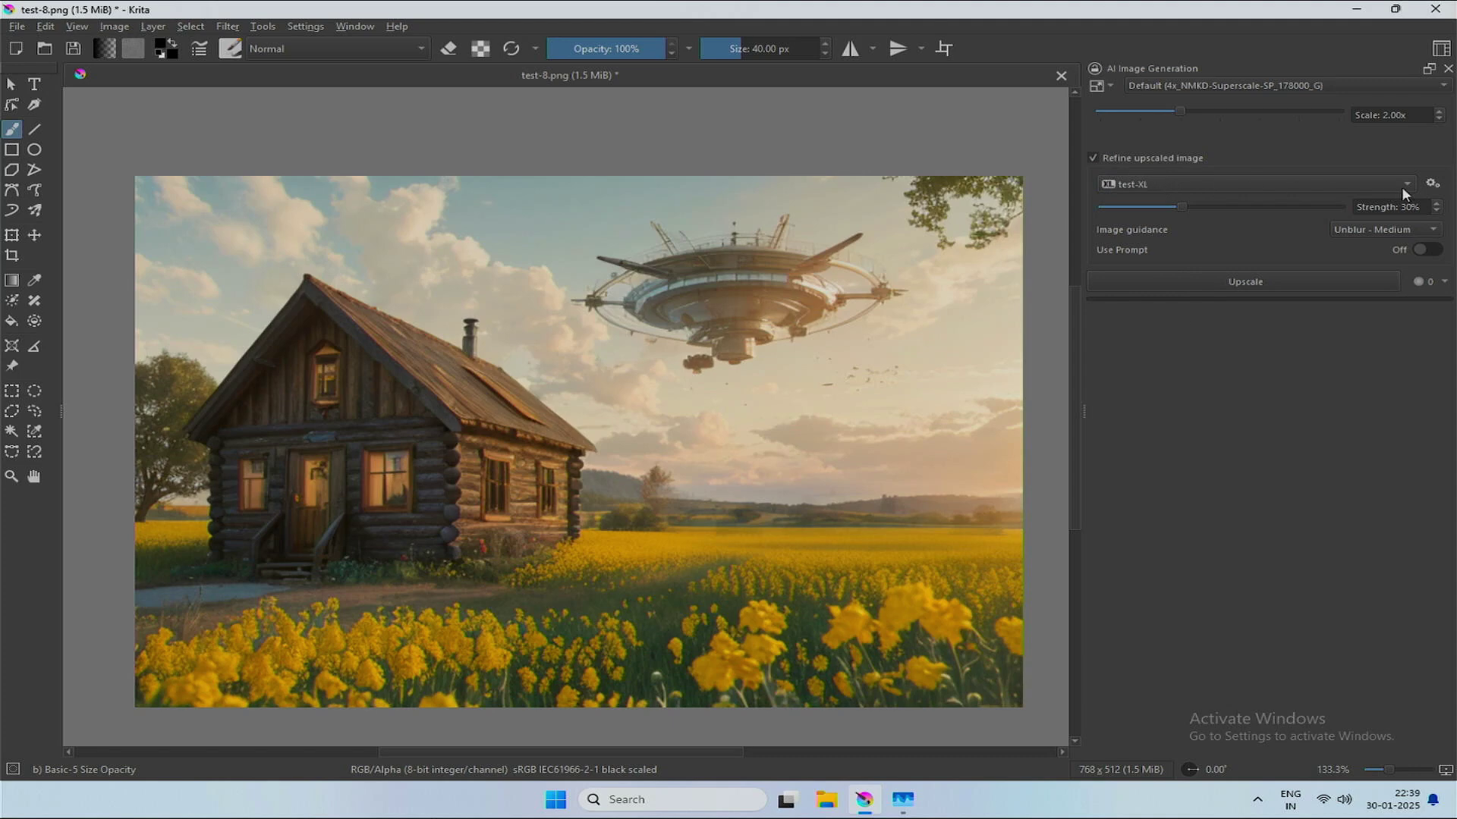
Examine the model checkpoints available for the test-XL style, closing the style settings without changing the checkpoint.
{"action": "left_click", "coordinate": [1432, 183]}
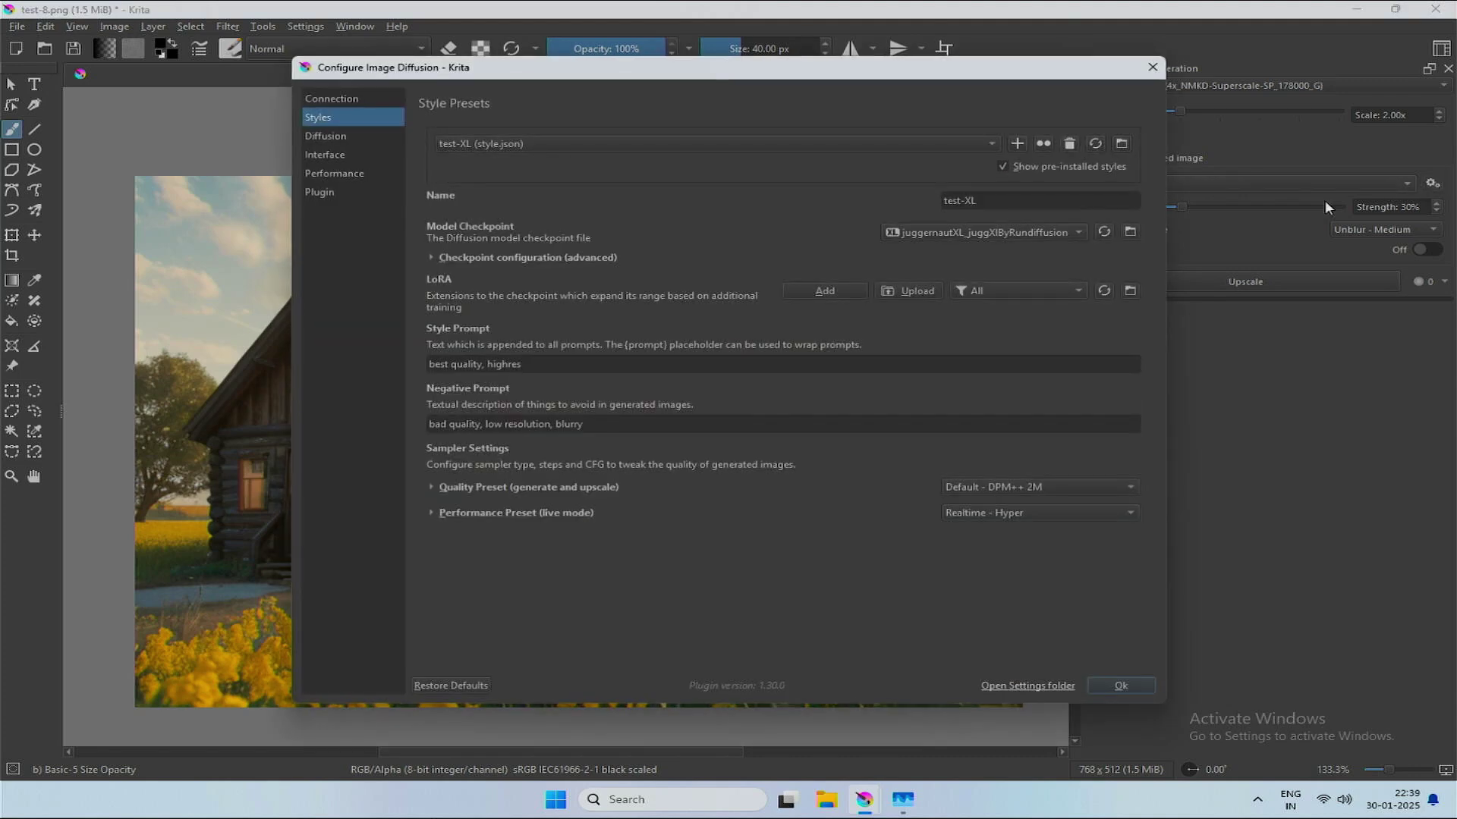
{"action": "left_click", "coordinate": [927, 232]}
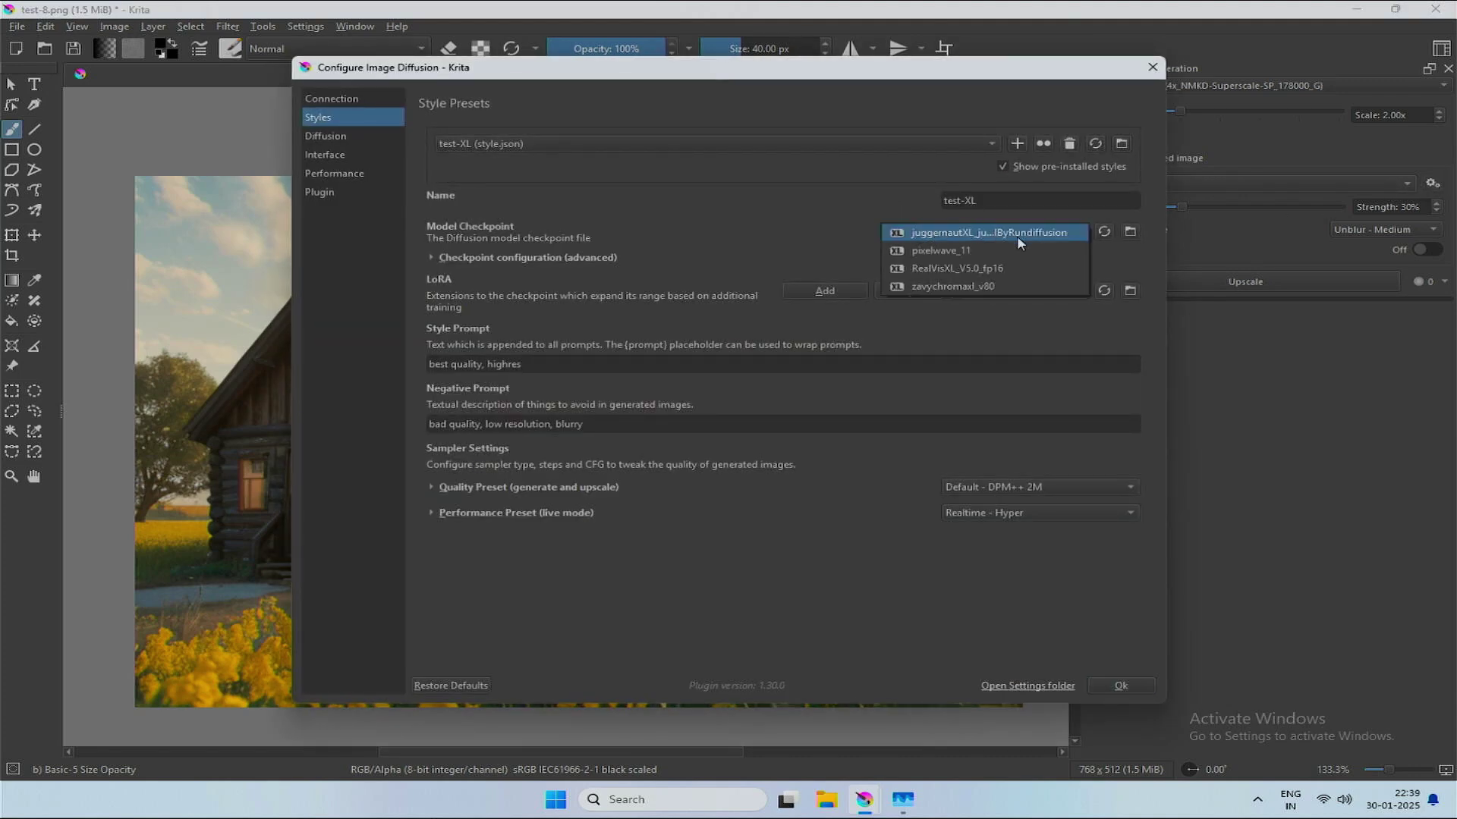
{"action": "left_click", "coordinate": [931, 231]}
{"action": "key", "text": "Escape"}
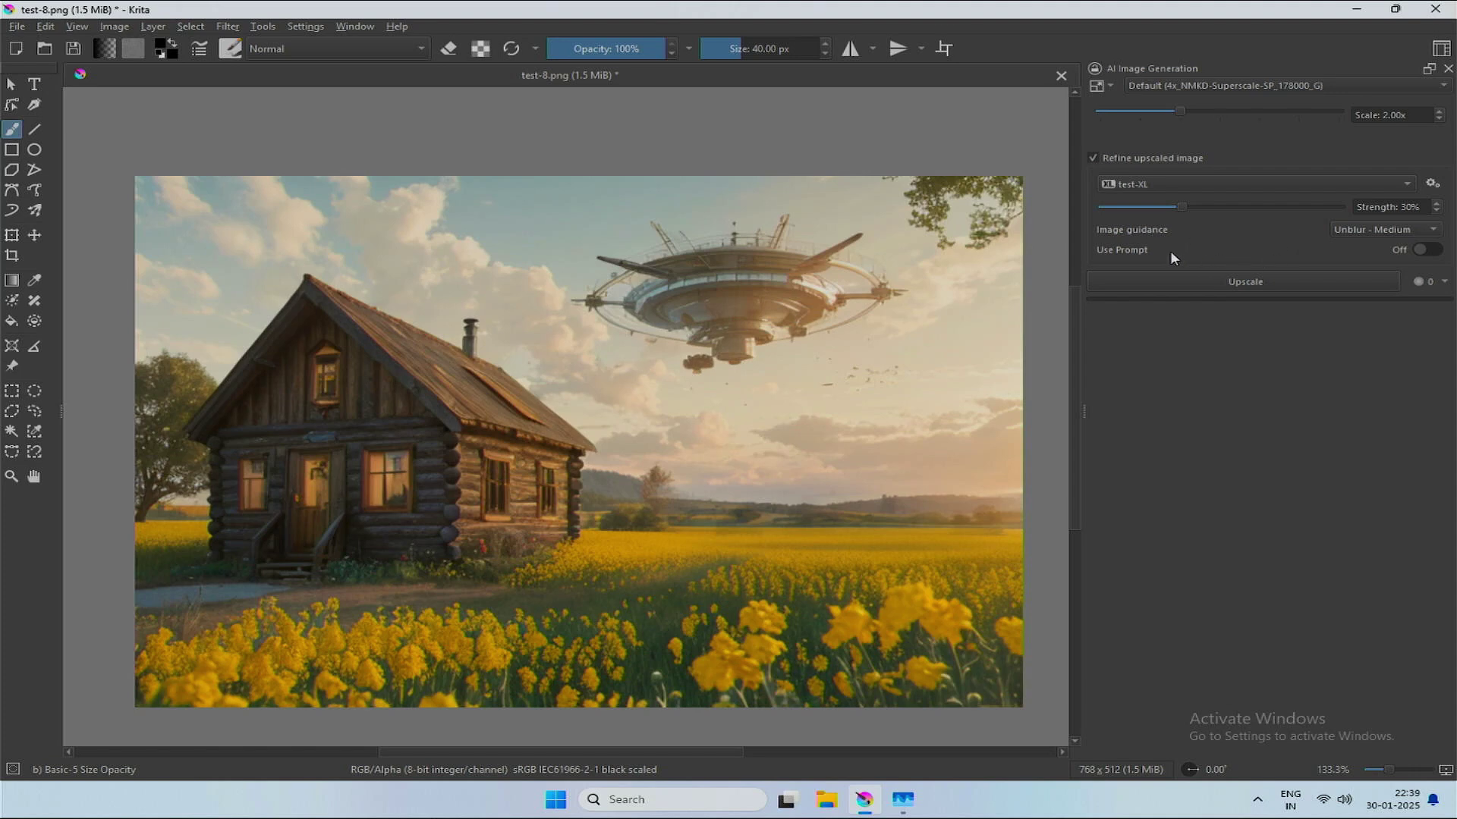
Upscale the image at 2.00x and check the GPU memory usage in Task Manager.
{"action": "left_click", "coordinate": [1235, 281]}
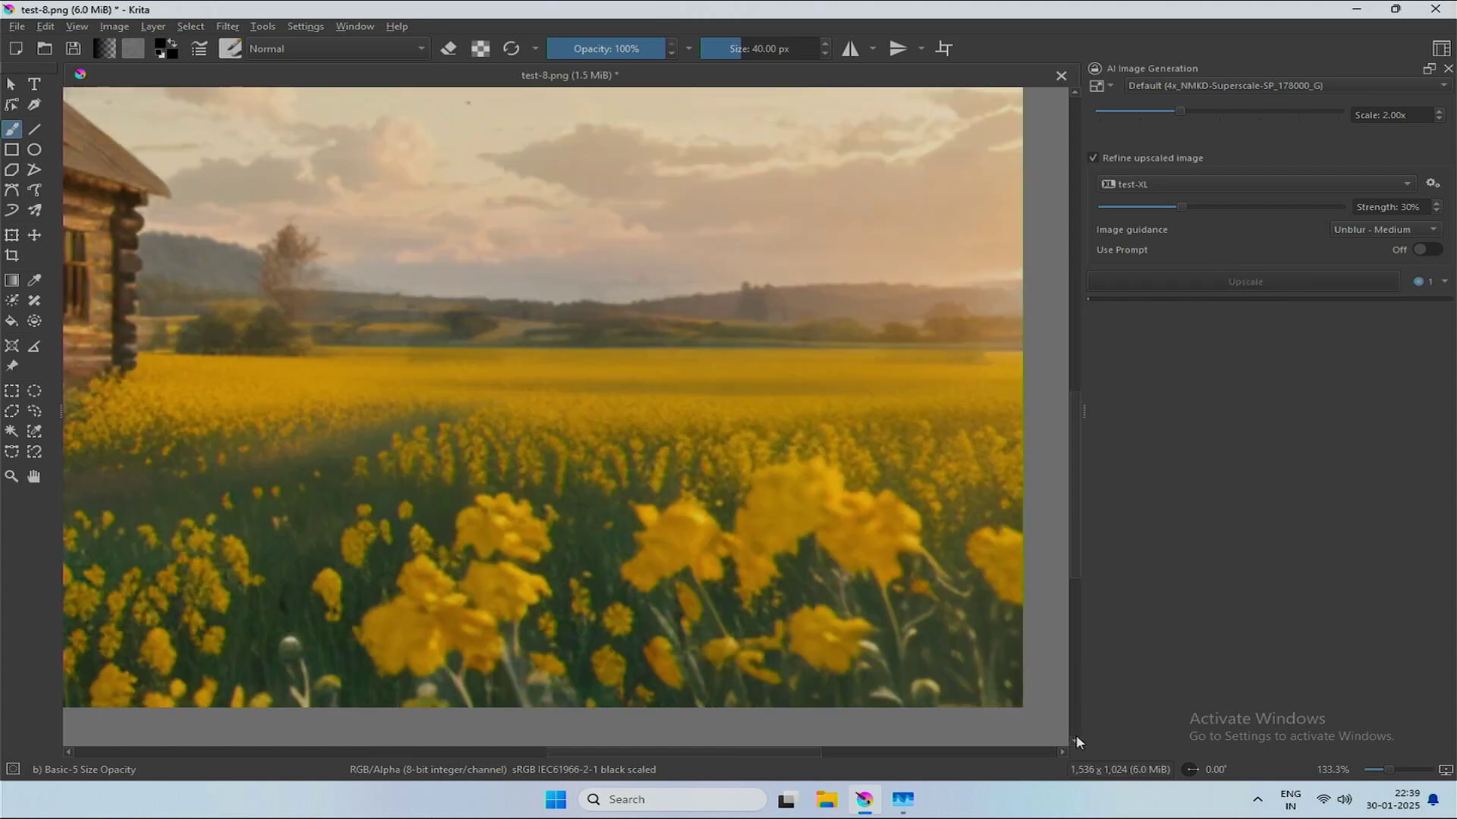
{"action": "left_click", "coordinate": [902, 800]}
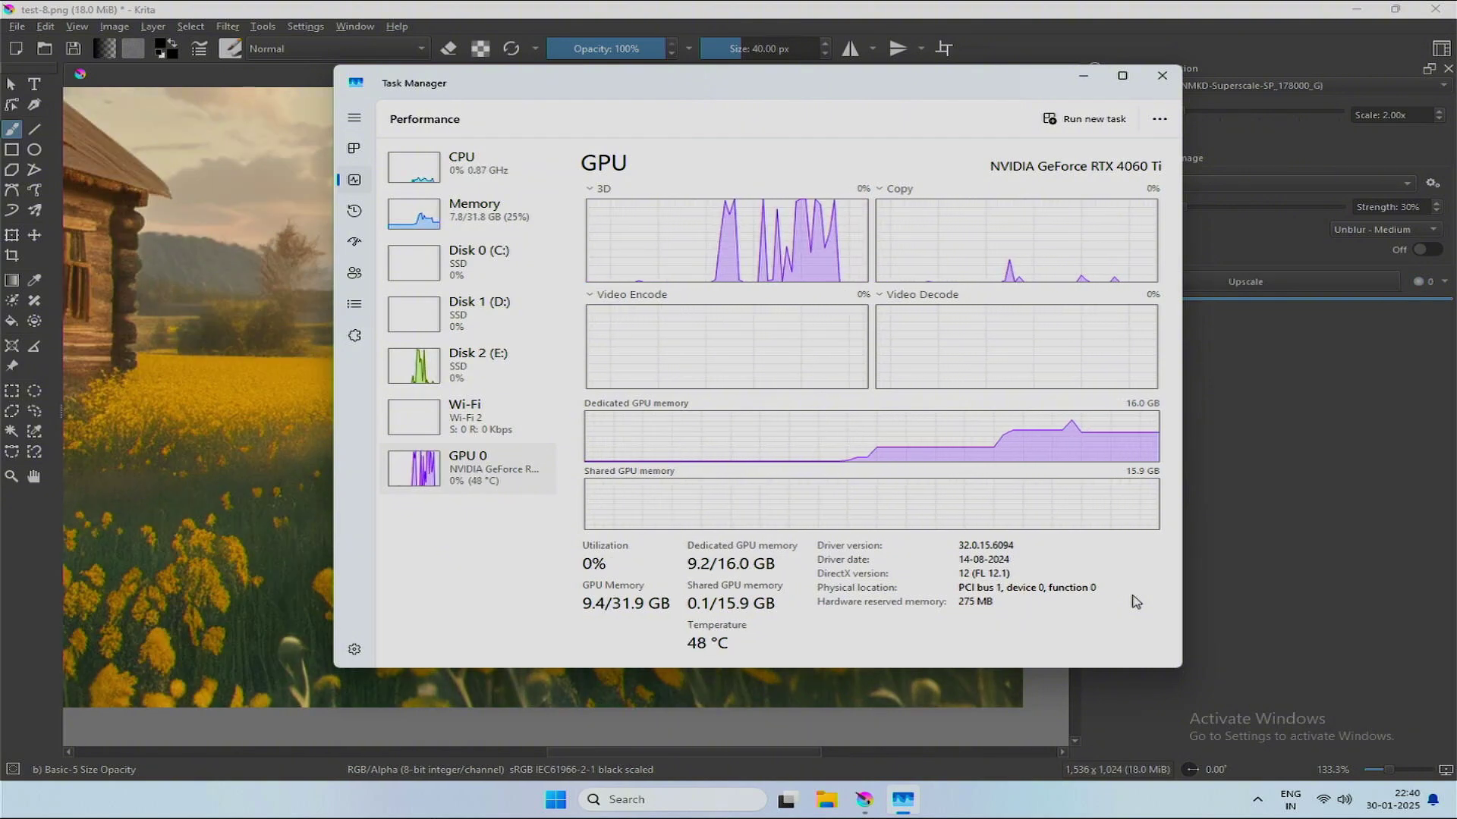
{"action": "left_click", "coordinate": [1017, 694]}
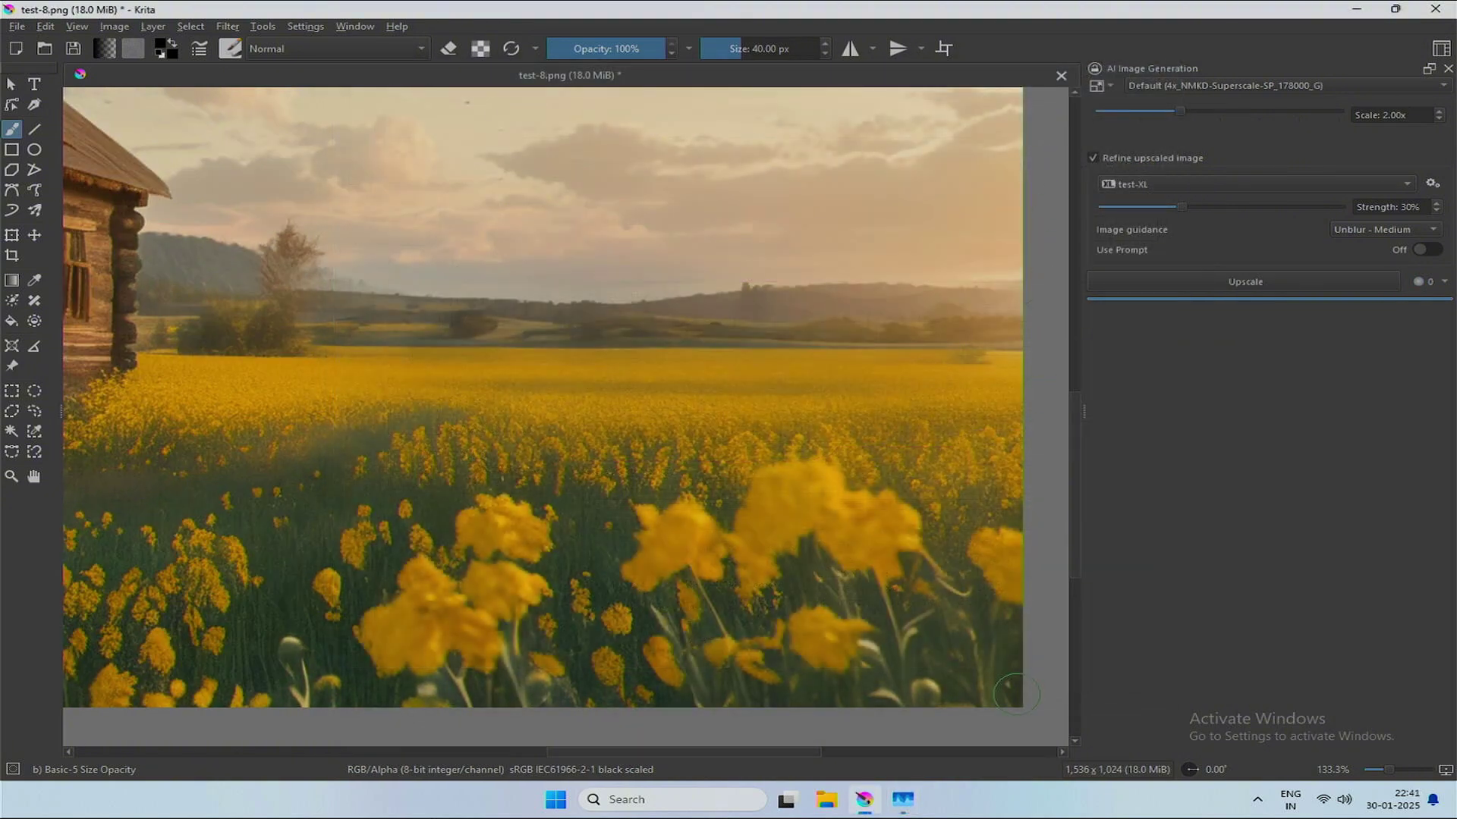
Inspect the whole upscaled image and check its width and height in the Resize Canvas settings without resizing.
{"action": "scroll", "coordinate": [1016, 695], "scroll_direction": "down", "scroll_amount": 2}
{"action": "left_click_drag", "start_coordinate": [736, 748], "coordinate": [700, 745]}
{"action": "scroll", "coordinate": [1073, 481], "scroll_direction": "up", "scroll_amount": 2}
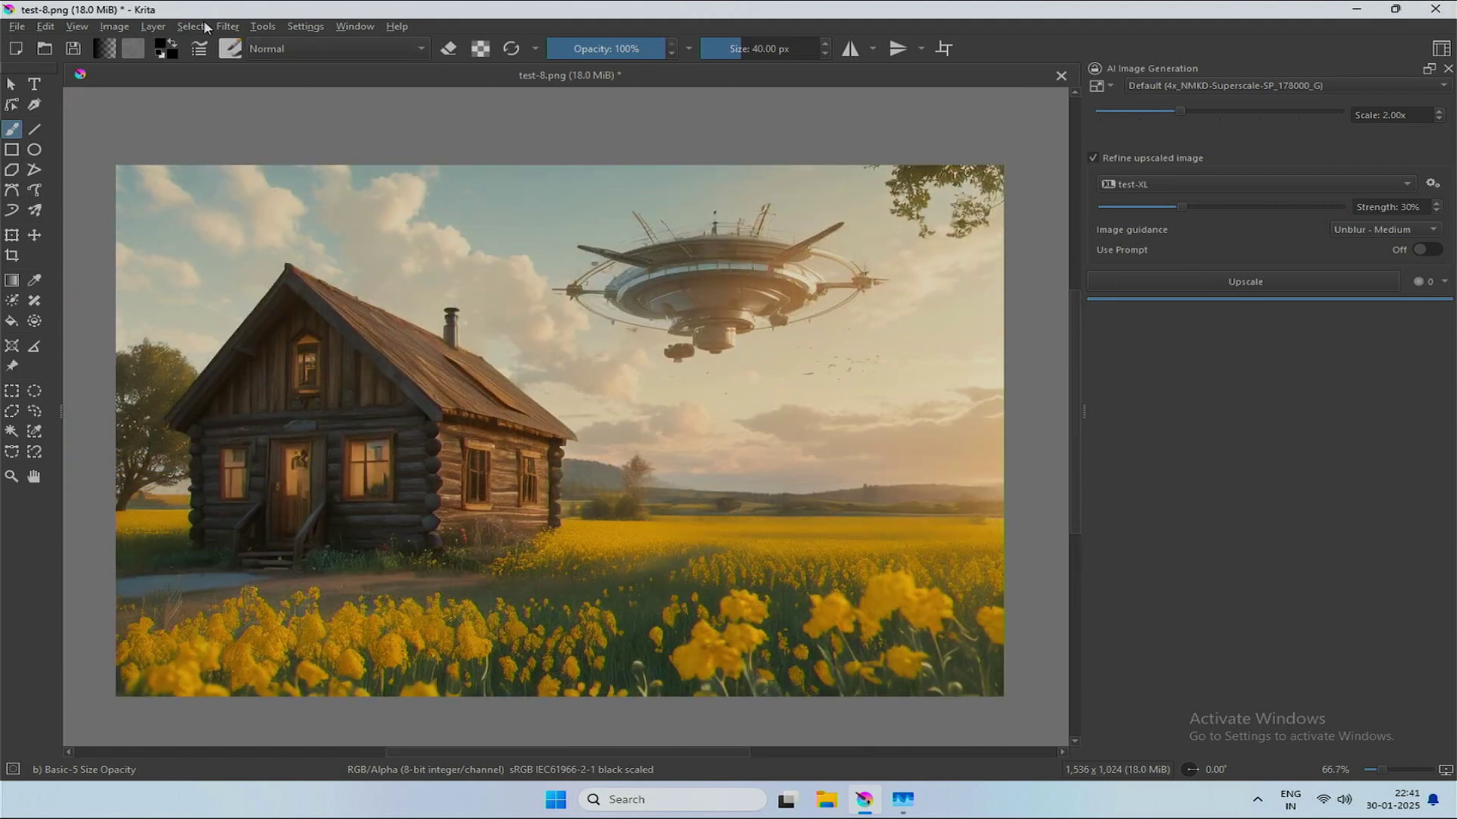
{"action": "left_click", "coordinate": [117, 27]}
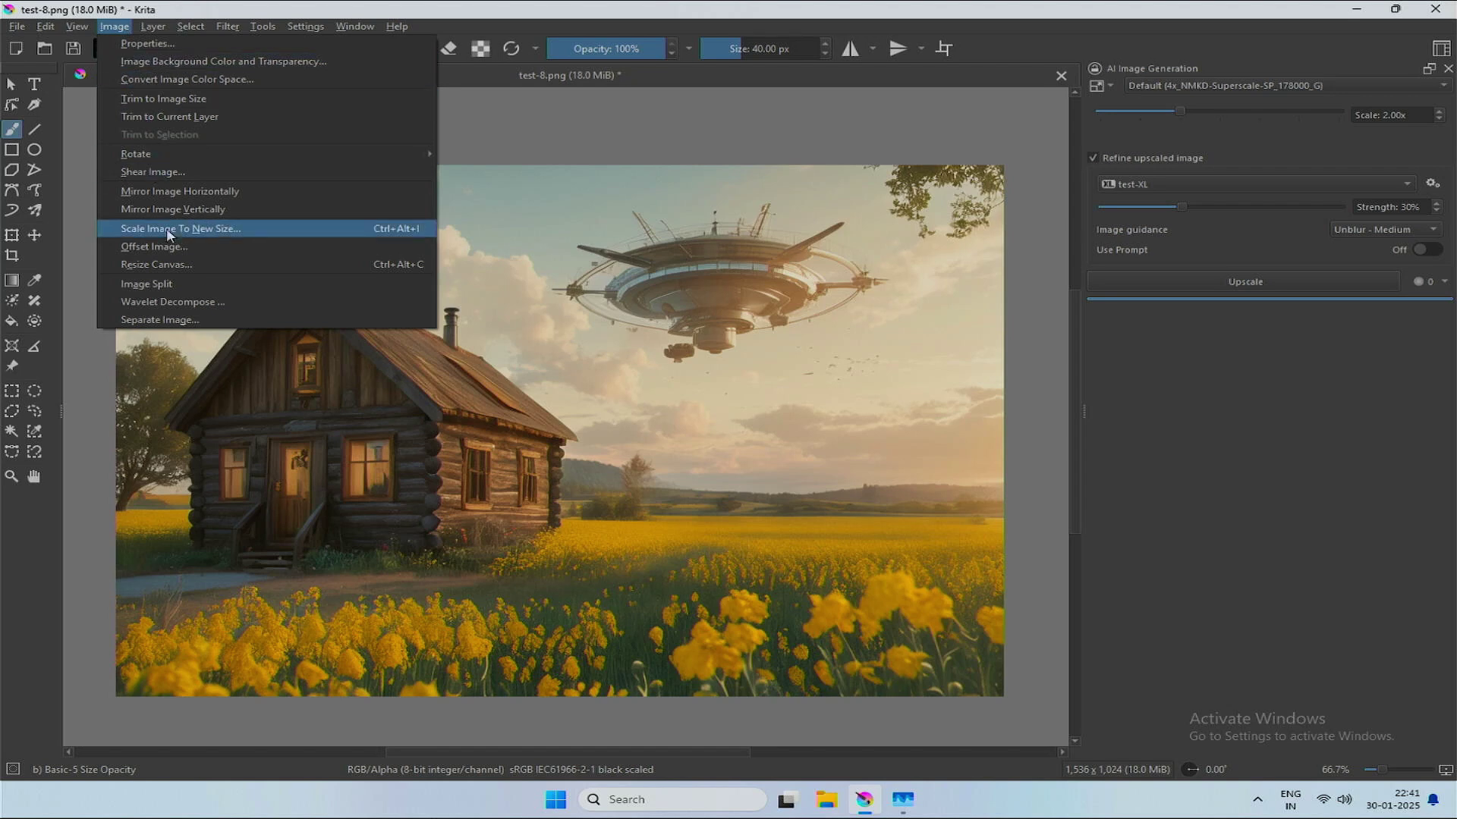
{"action": "left_click", "coordinate": [171, 264]}
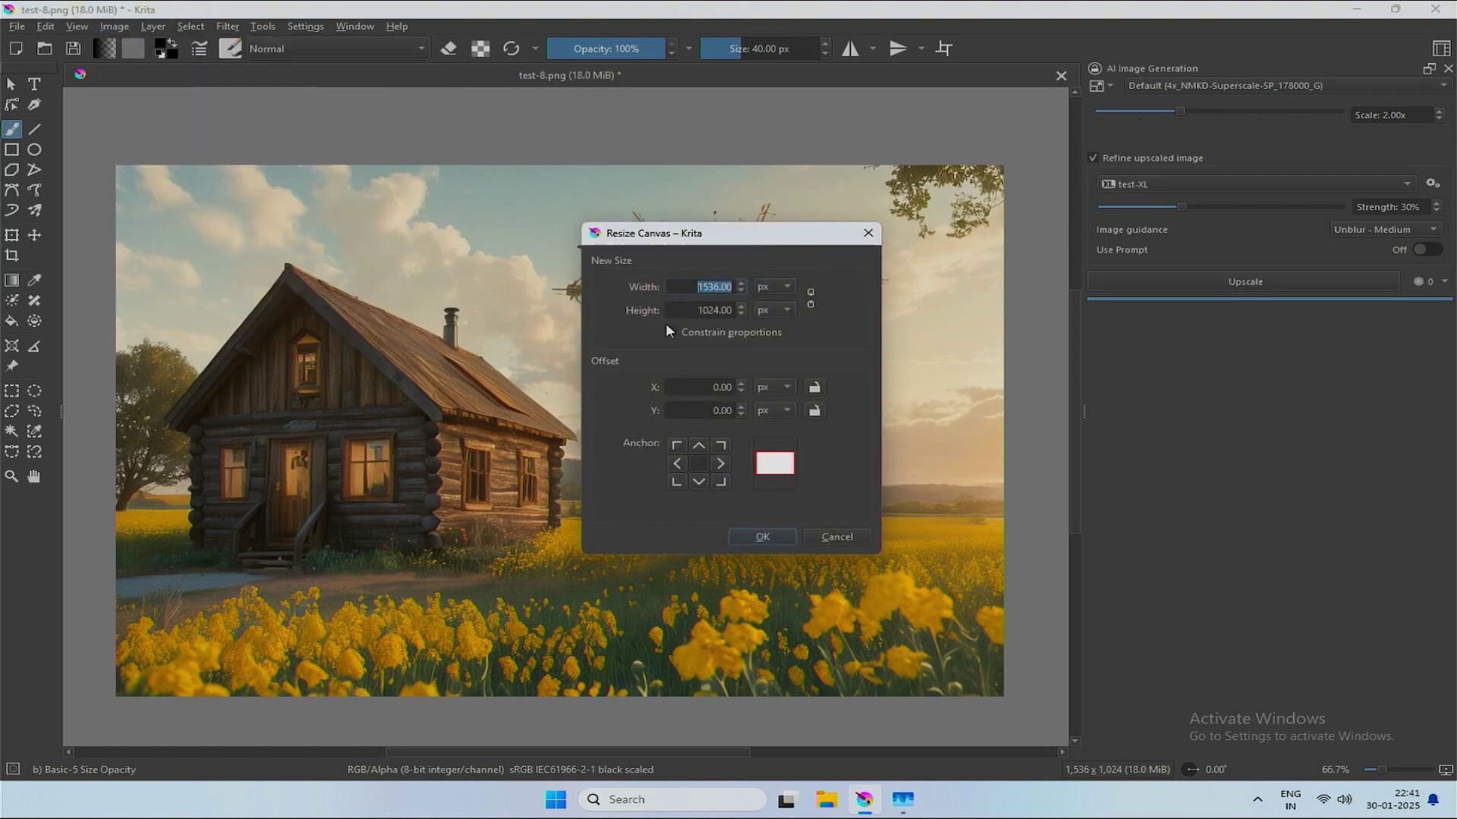
{"action": "left_click", "coordinate": [698, 287]}
{"action": "left_click", "coordinate": [836, 536]}
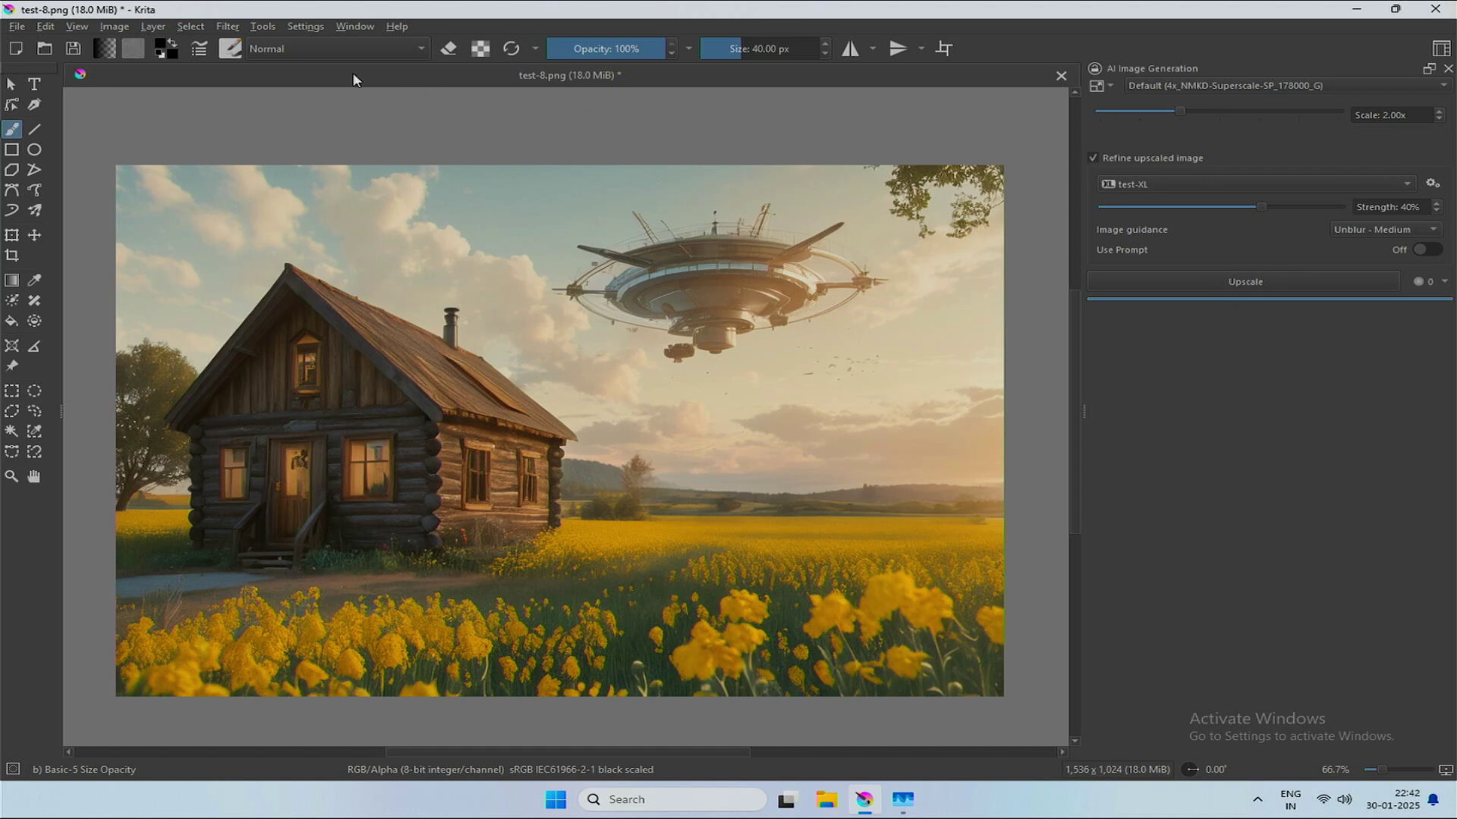
Recheck the current canvas width and height before another upscale, cancelling without any change.
{"action": "left_click", "coordinate": [114, 26]}
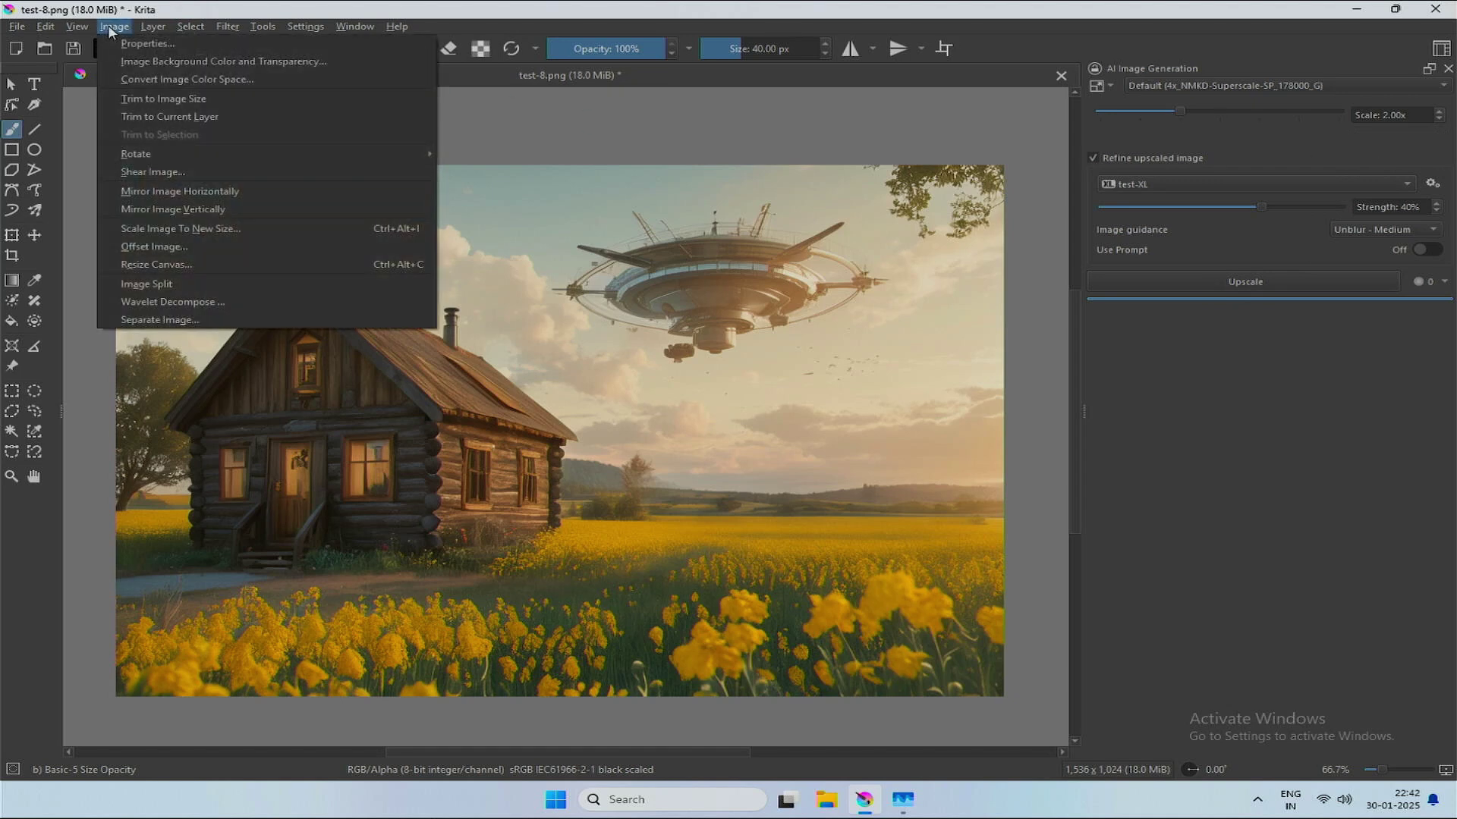
{"action": "left_click", "coordinate": [186, 266]}
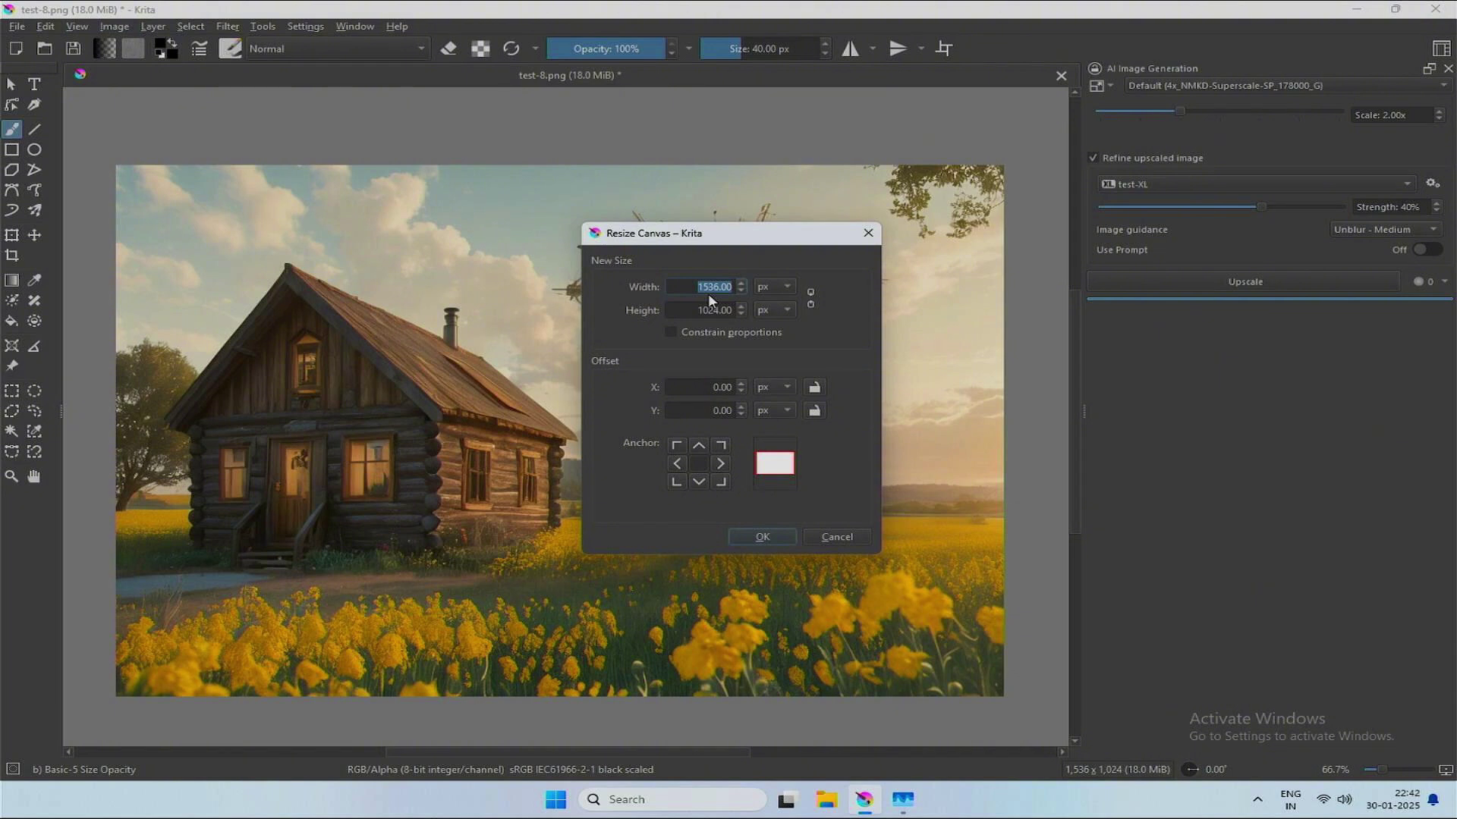
{"action": "left_click", "coordinate": [683, 292]}
{"action": "left_click", "coordinate": [680, 304]}
{"action": "left_click", "coordinate": [827, 536]}
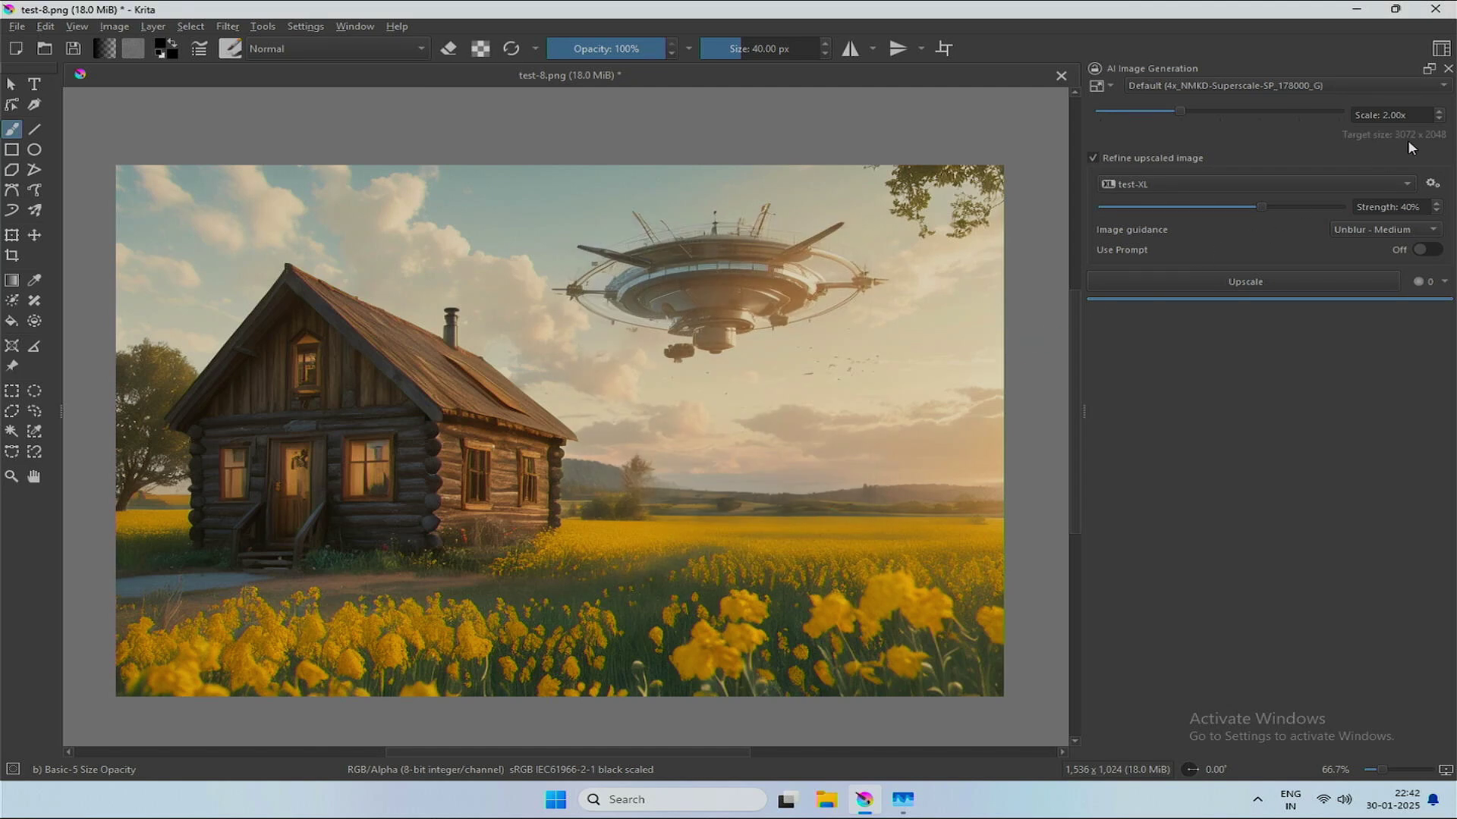
Upscale the already enlarged image again at 2.00x with 40% strength and check GPU usage in Task Manager.
{"action": "left_click", "coordinate": [1230, 284]}
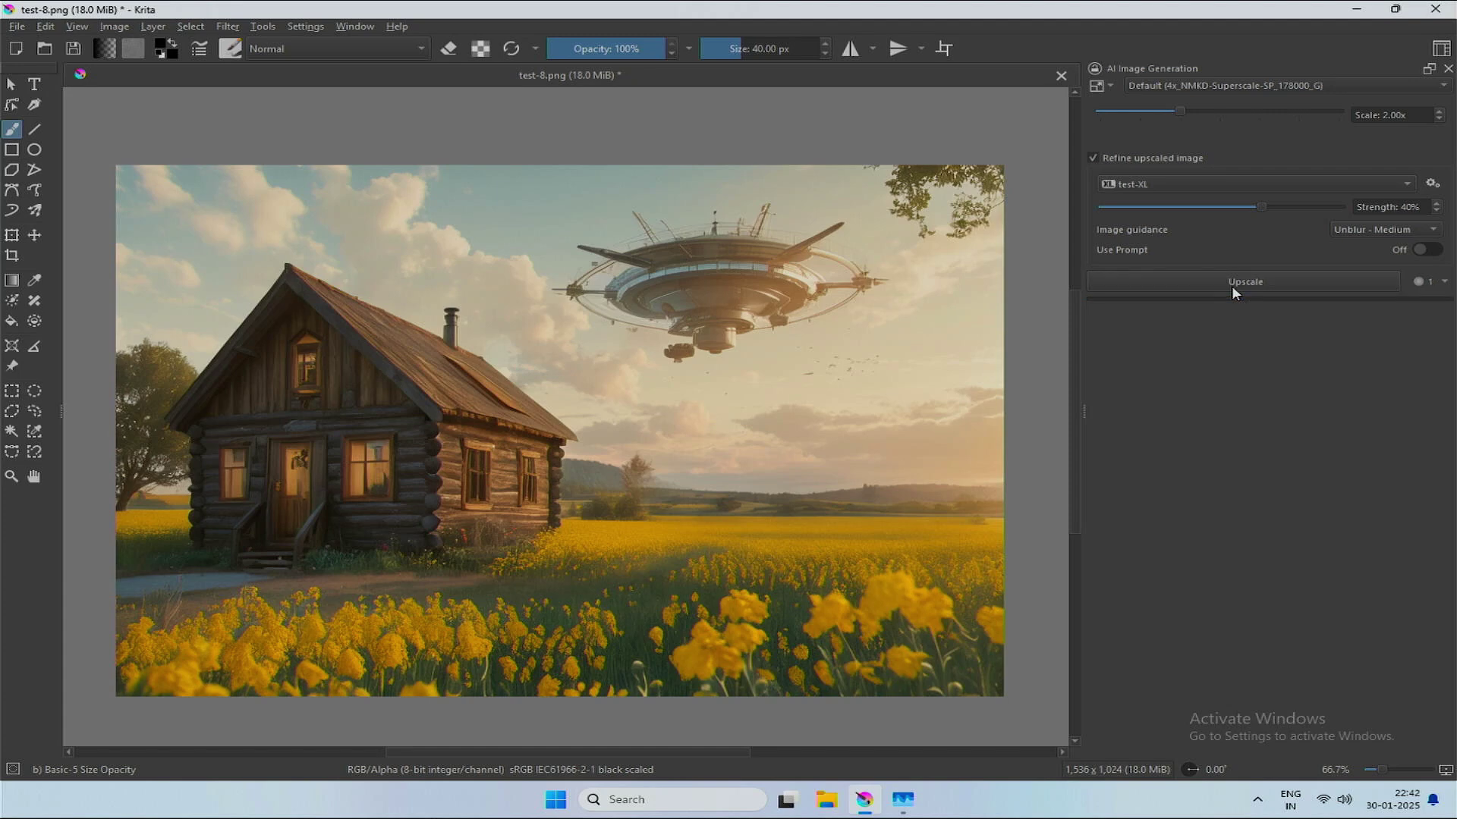
{"action": "key", "text": "ctrl+shift+Escape"}
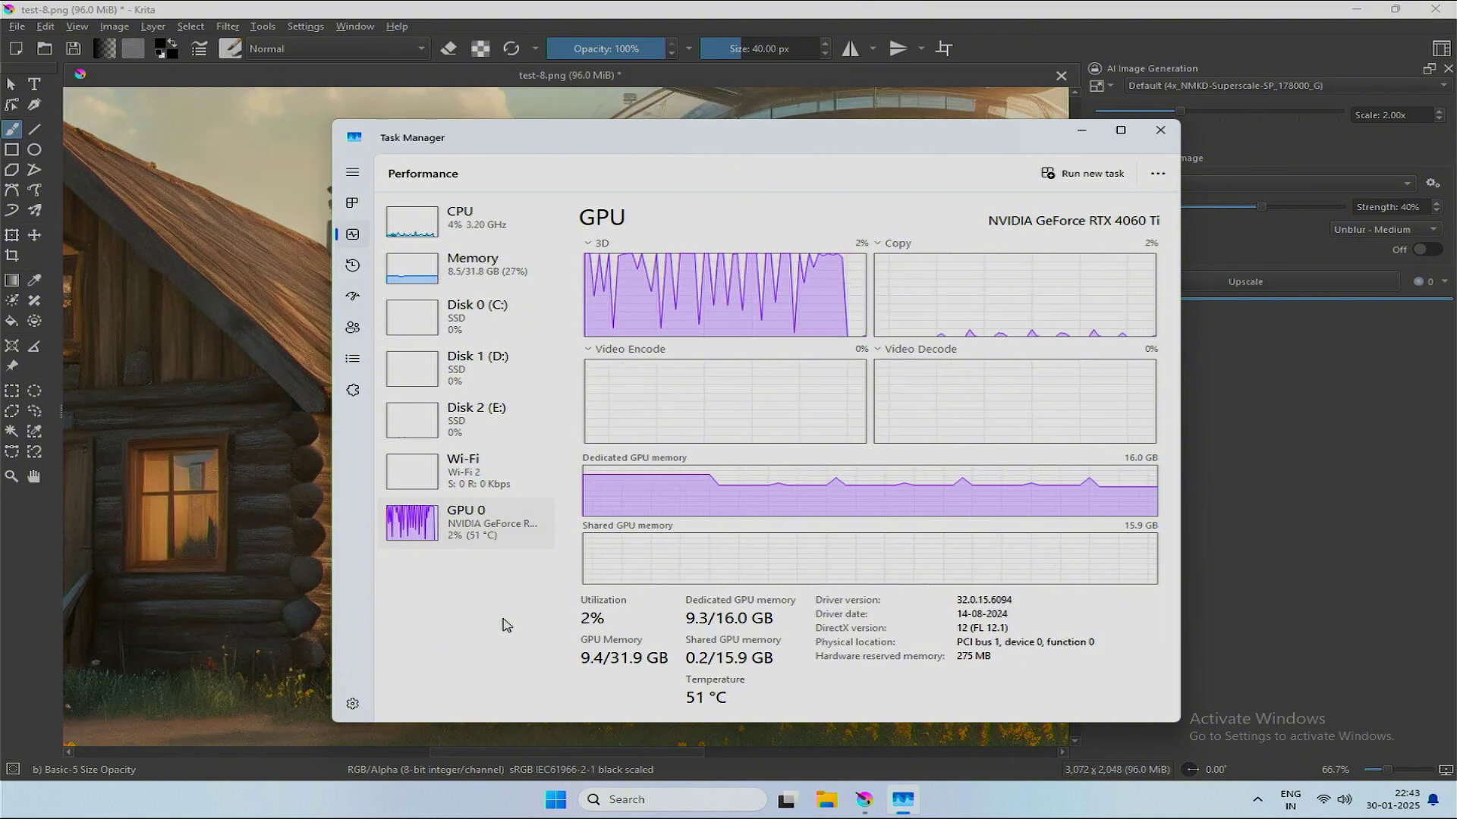
{"action": "left_click", "coordinate": [1081, 130]}
Check the twice-upscaled image's canvas width and height, closing the size settings without resizing.
{"action": "left_click", "coordinate": [106, 31]}
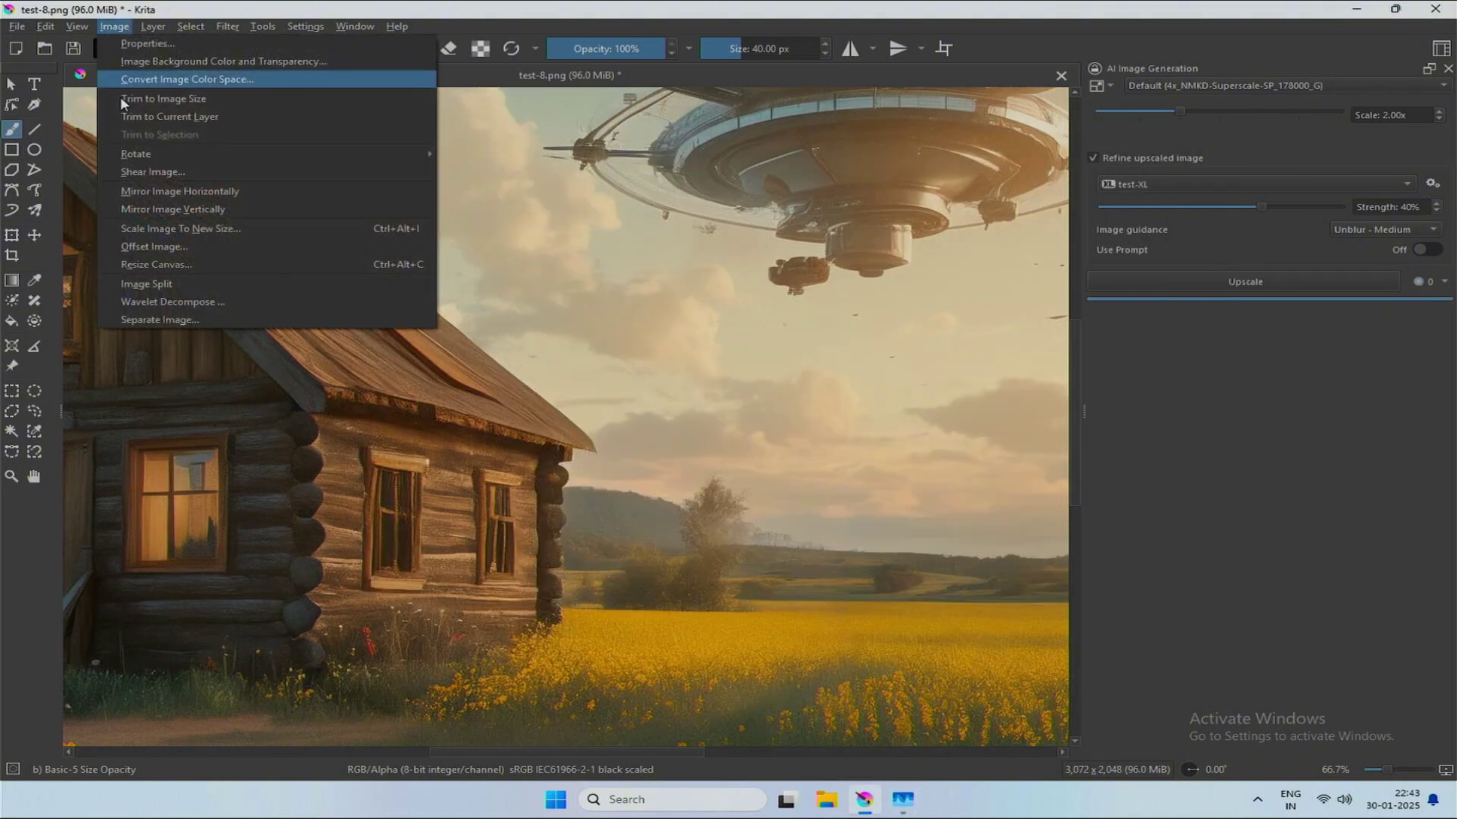
{"action": "left_click", "coordinate": [182, 266]}
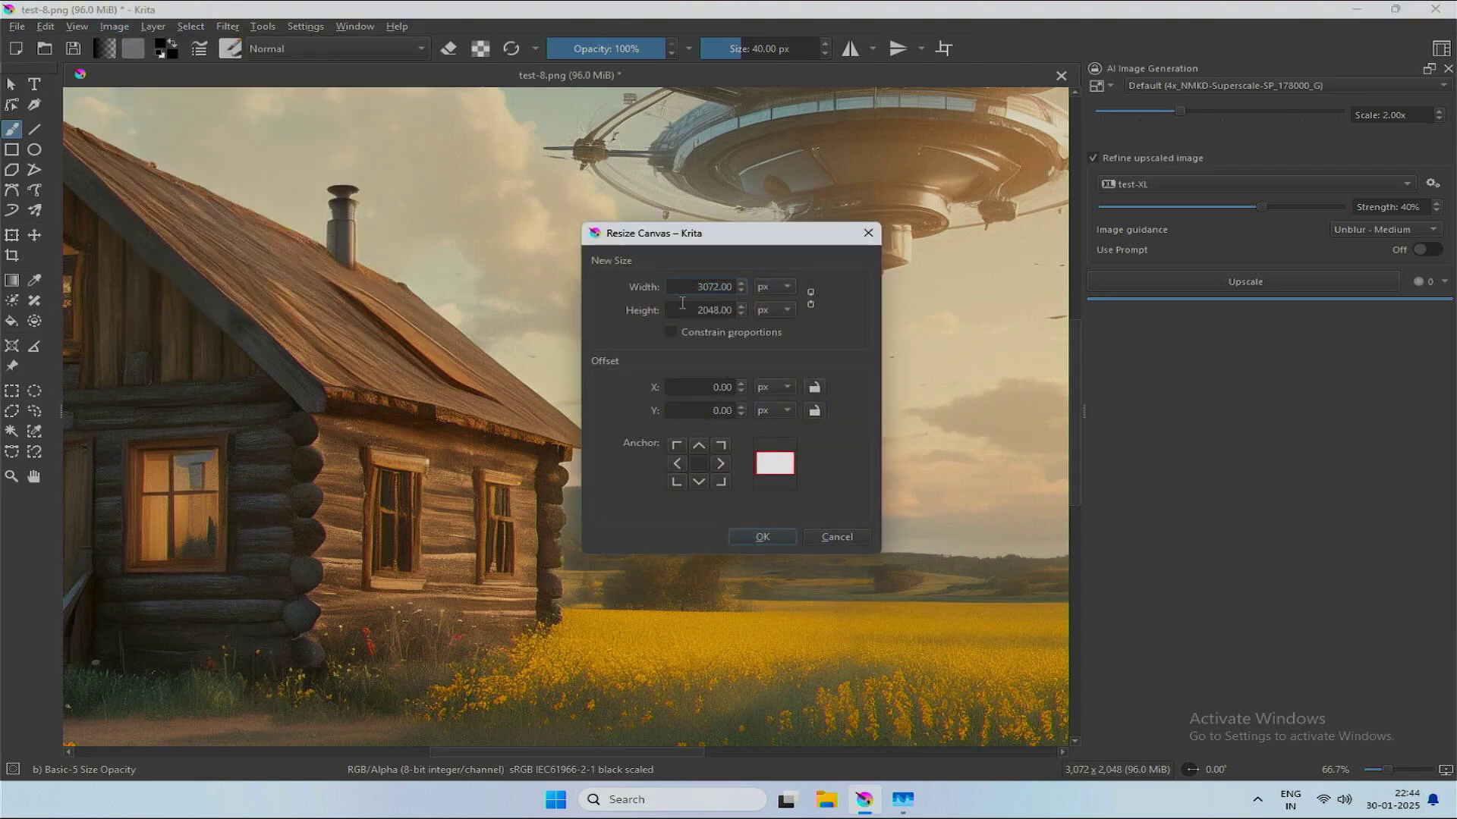
{"action": "left_click", "coordinate": [868, 233]}
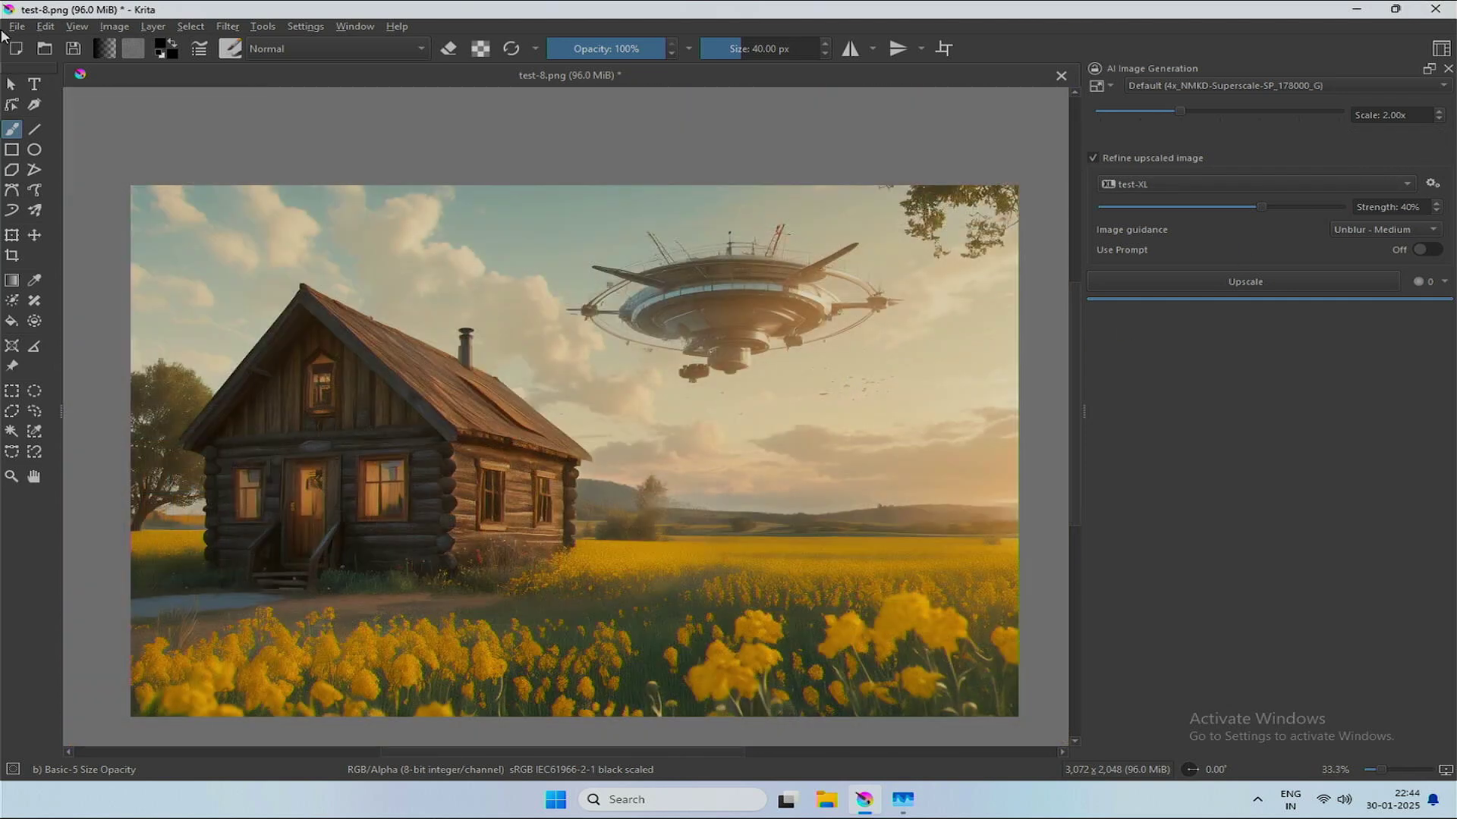
Save the upscaled image under the new name upscaled-1 in the Images folder on drive E.
{"action": "left_click", "coordinate": [16, 26]}
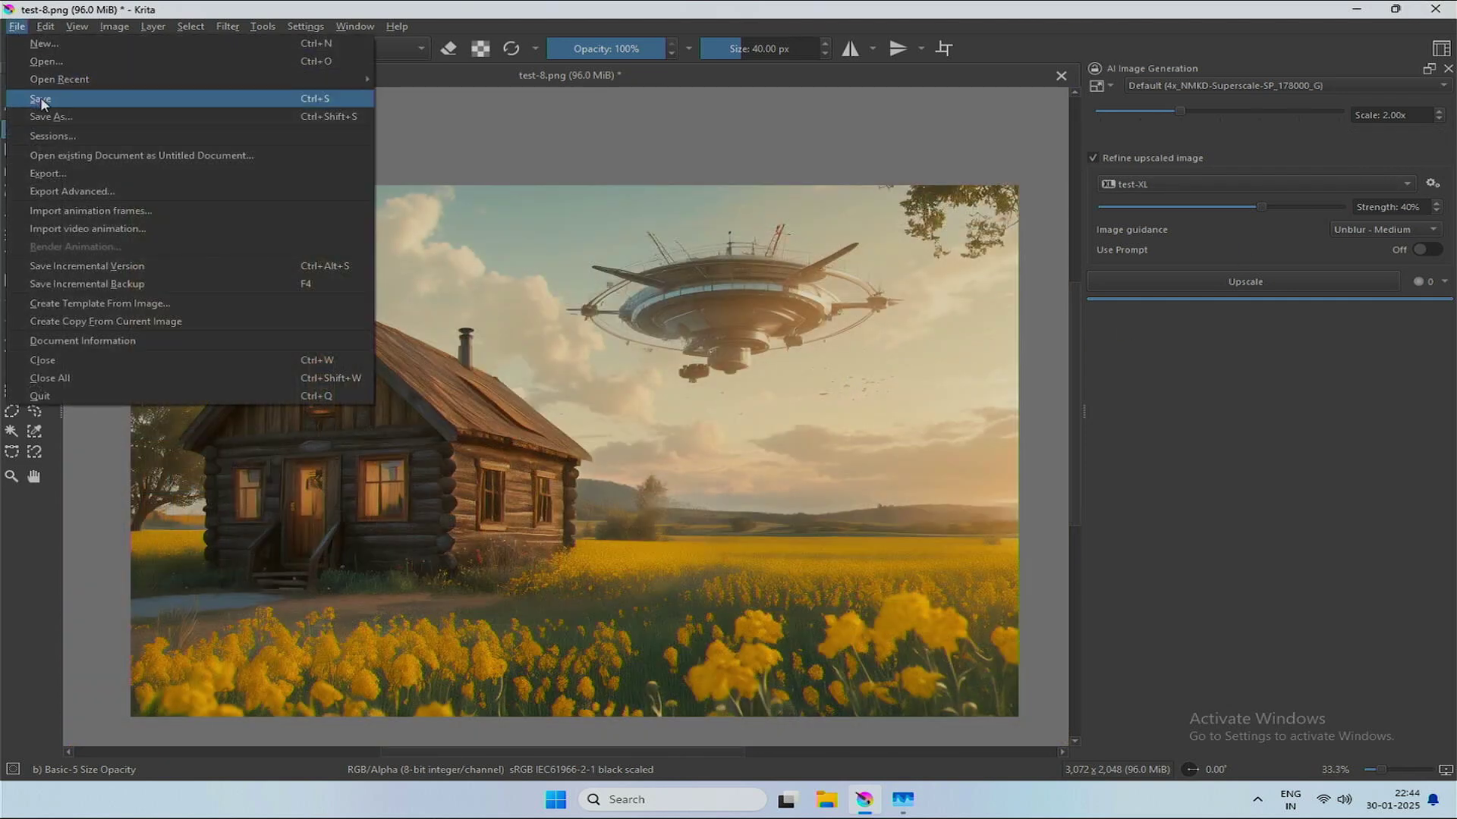
{"action": "left_click", "coordinate": [54, 123]}
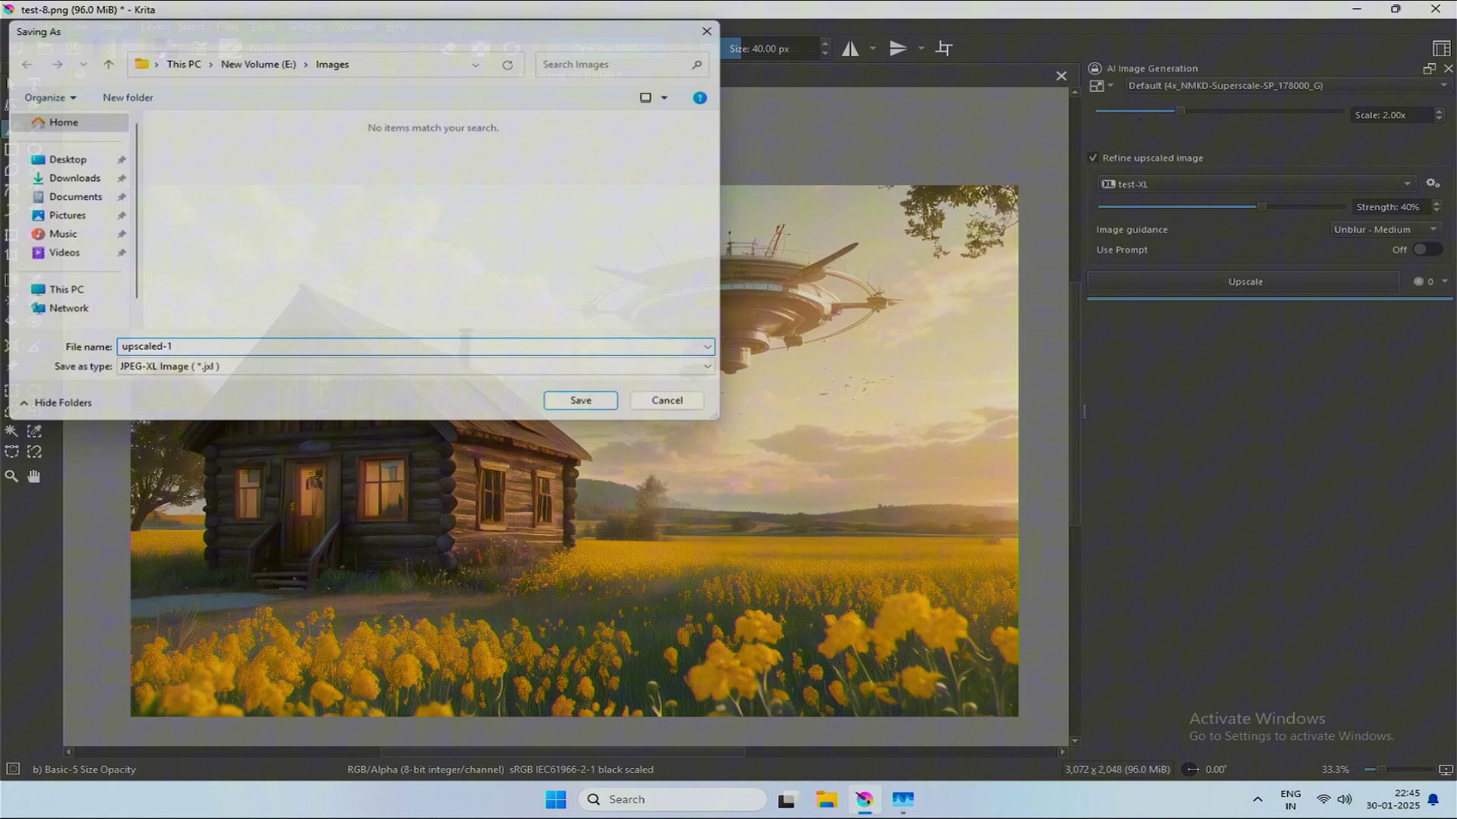
{"action": "key", "text": "Return"}
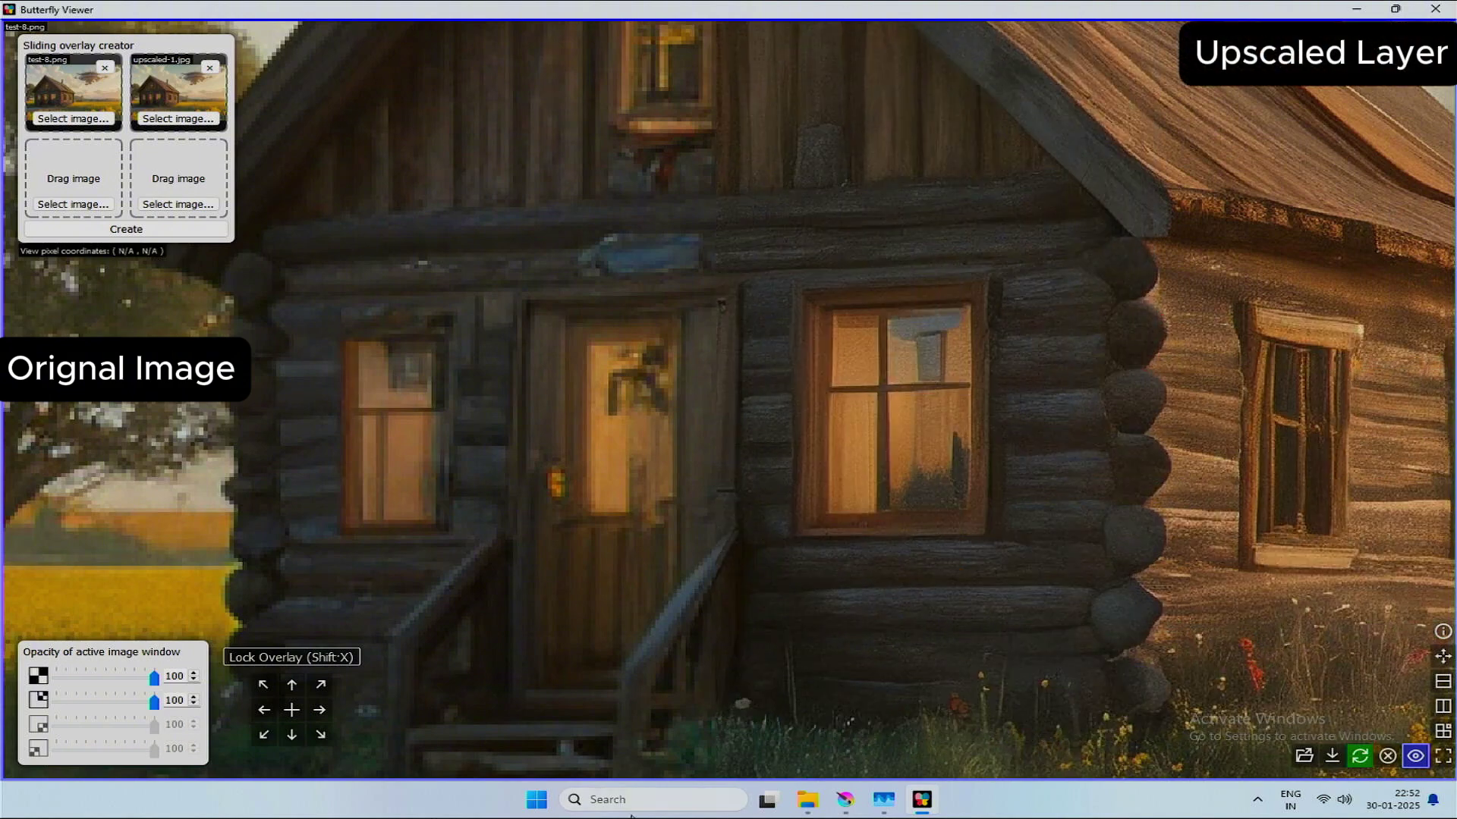
Compare test-8.png with upscaled-1.jpg in Butterfly Viewer's sliding overlay, examining detail on the cabin, the flying saucer and the whole scene.
{"action": "scroll", "coordinate": [728, 410], "scroll_direction": "down", "scroll_amount": 10}
{"action": "scroll", "coordinate": [884, 426], "scroll_direction": "up", "scroll_amount": 10}
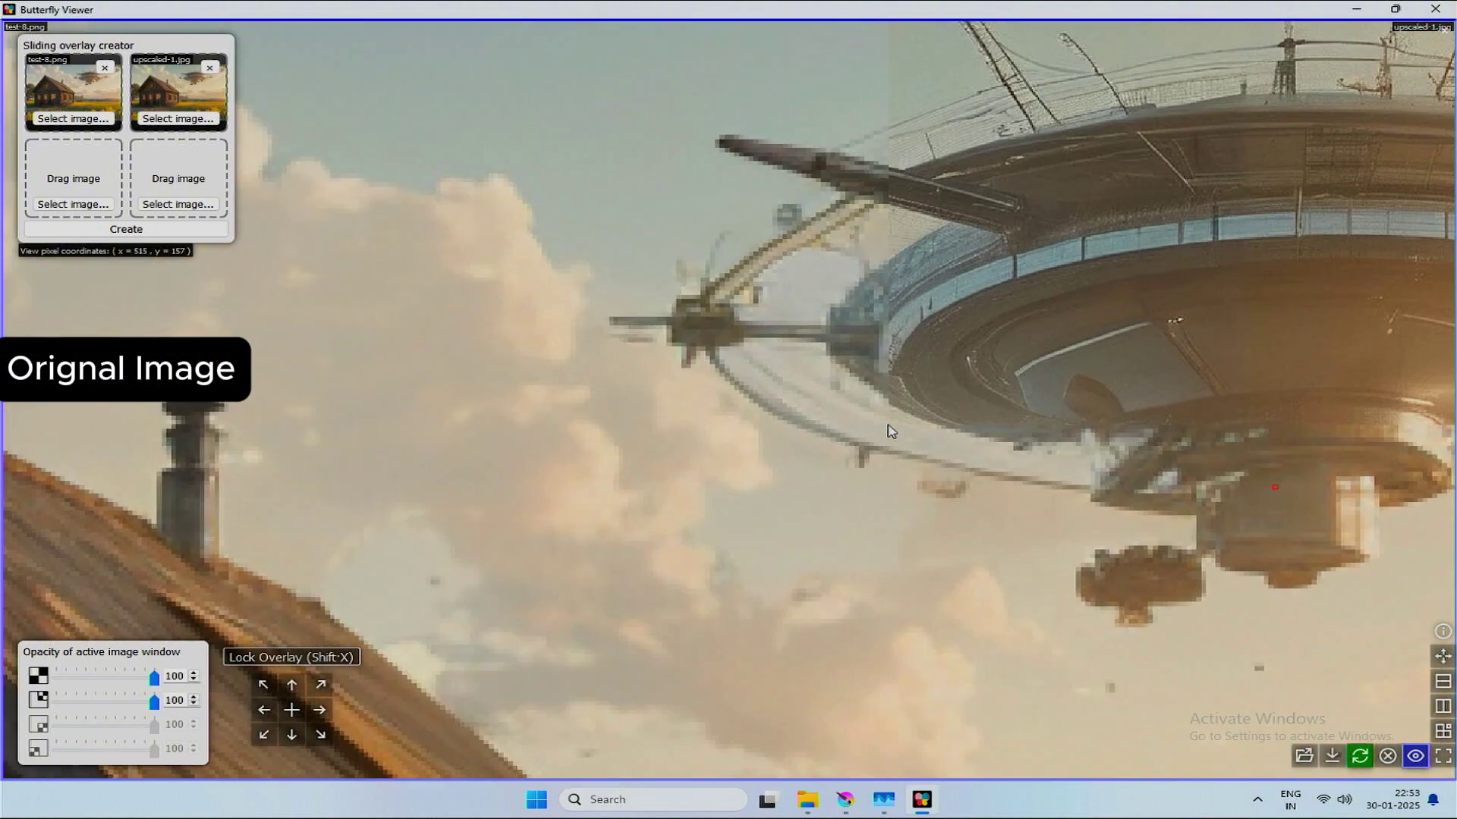
{"action": "scroll", "coordinate": [766, 462], "scroll_direction": "down", "scroll_amount": 5}
{"action": "scroll", "coordinate": [453, 497], "scroll_direction": "up", "scroll_amount": 3}
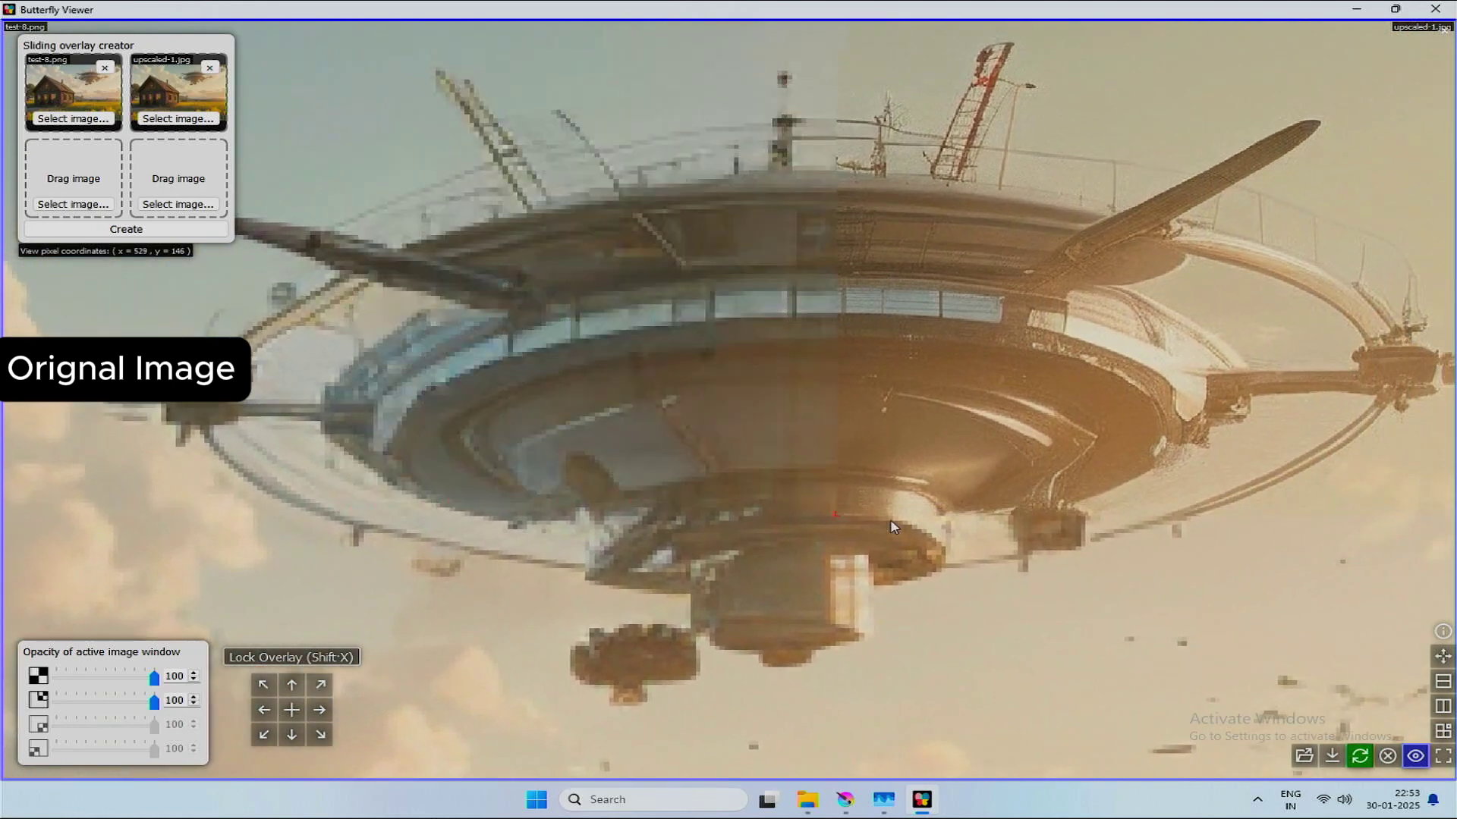
{"action": "scroll", "coordinate": [1335, 569], "scroll_direction": "up", "scroll_amount": 2}
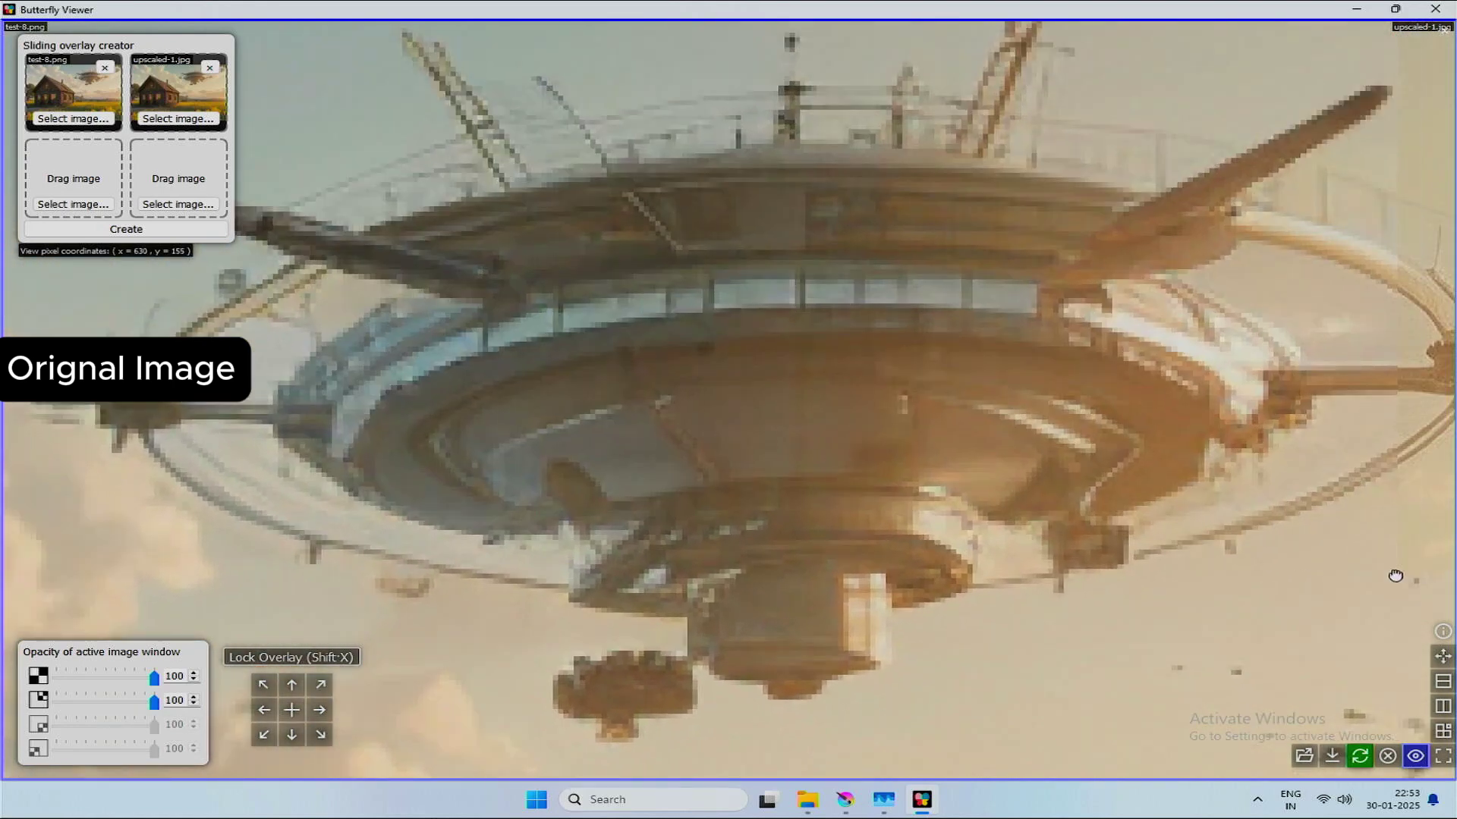
{"action": "scroll", "coordinate": [1366, 578], "scroll_direction": "up", "scroll_amount": 2}
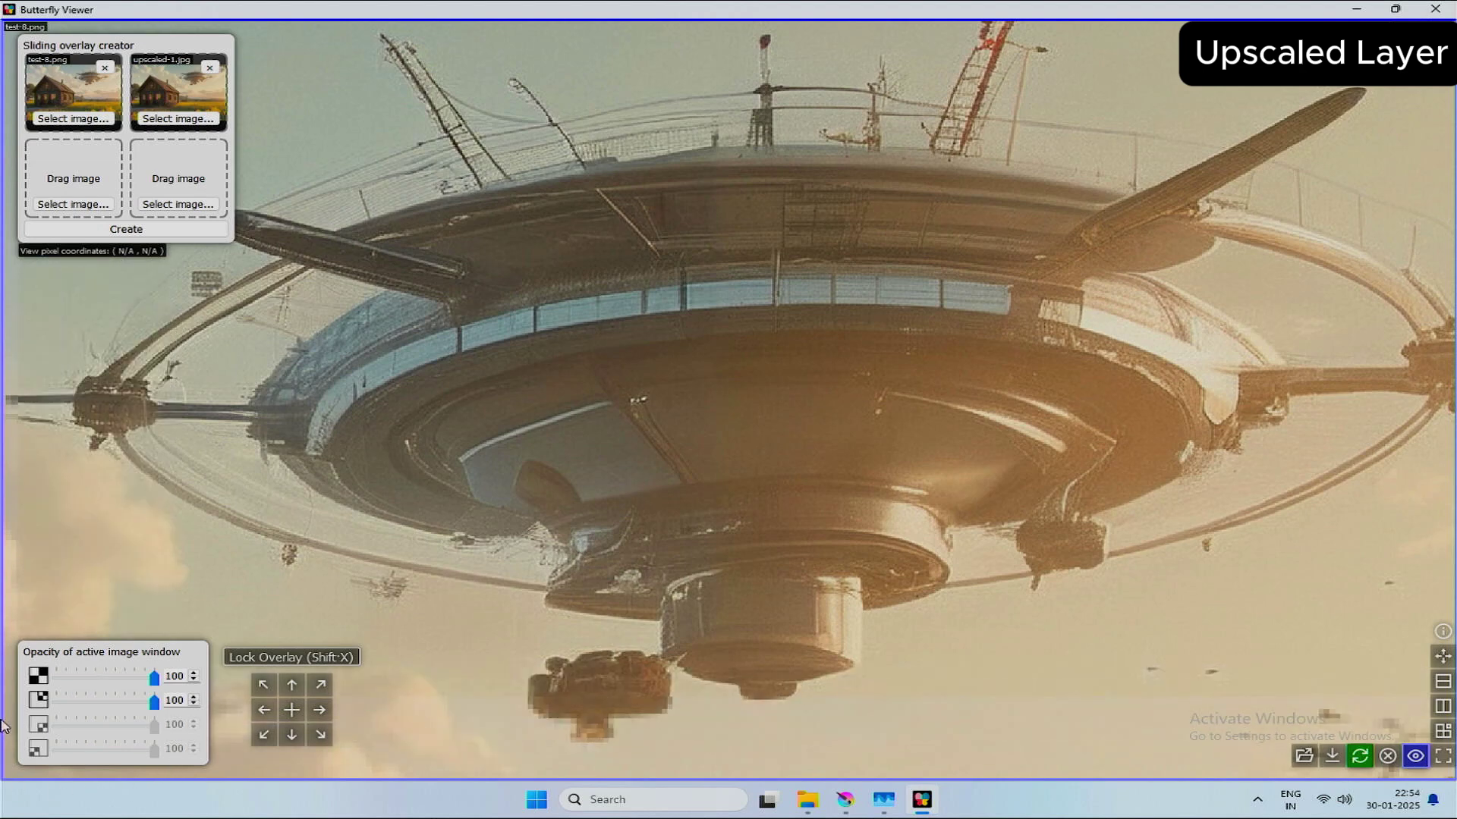
{"action": "scroll", "coordinate": [584, 691], "scroll_direction": "down", "scroll_amount": 5}
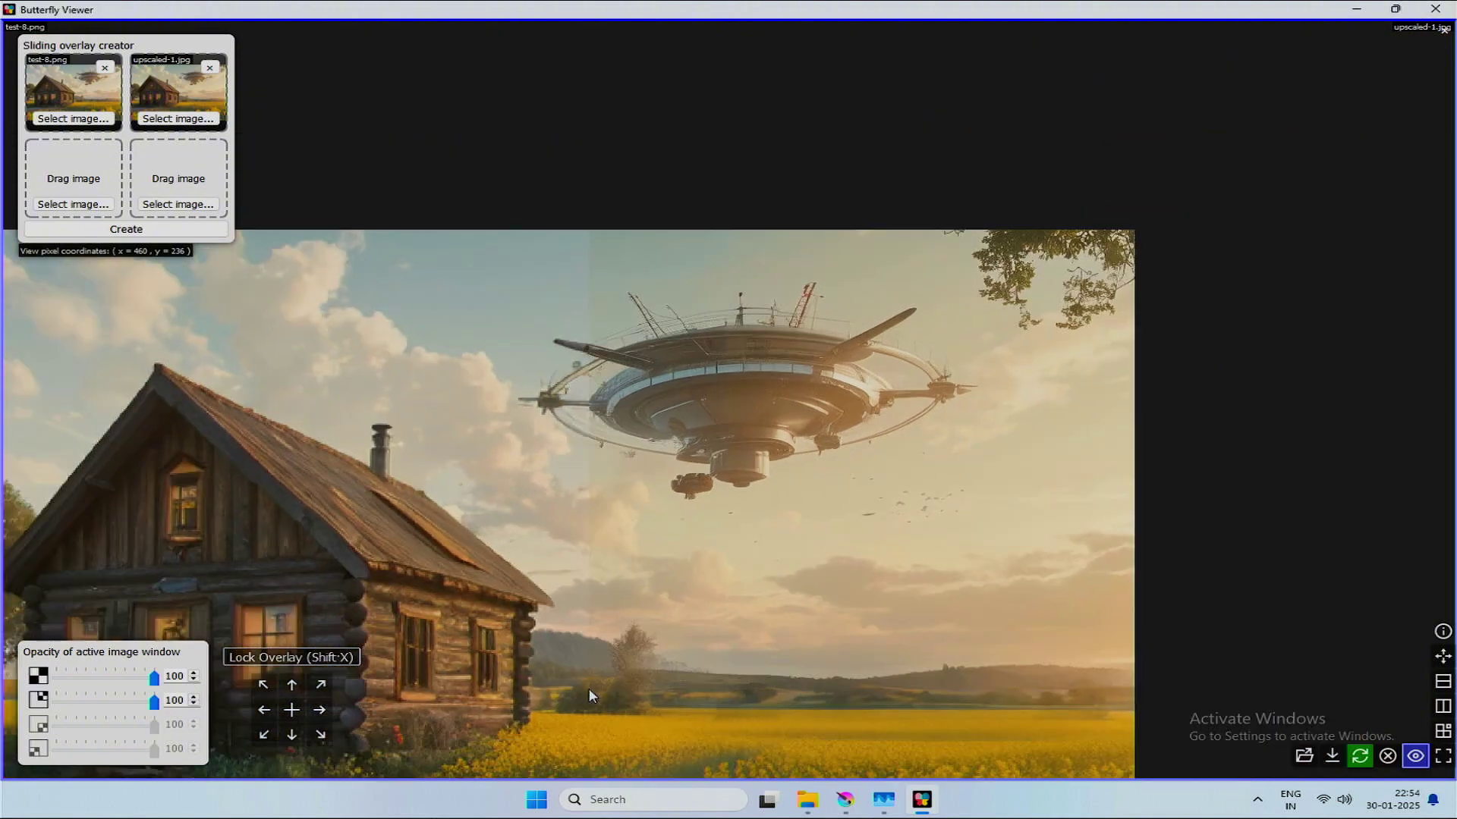
{"action": "scroll", "coordinate": [589, 688], "scroll_direction": "down", "scroll_amount": 2}
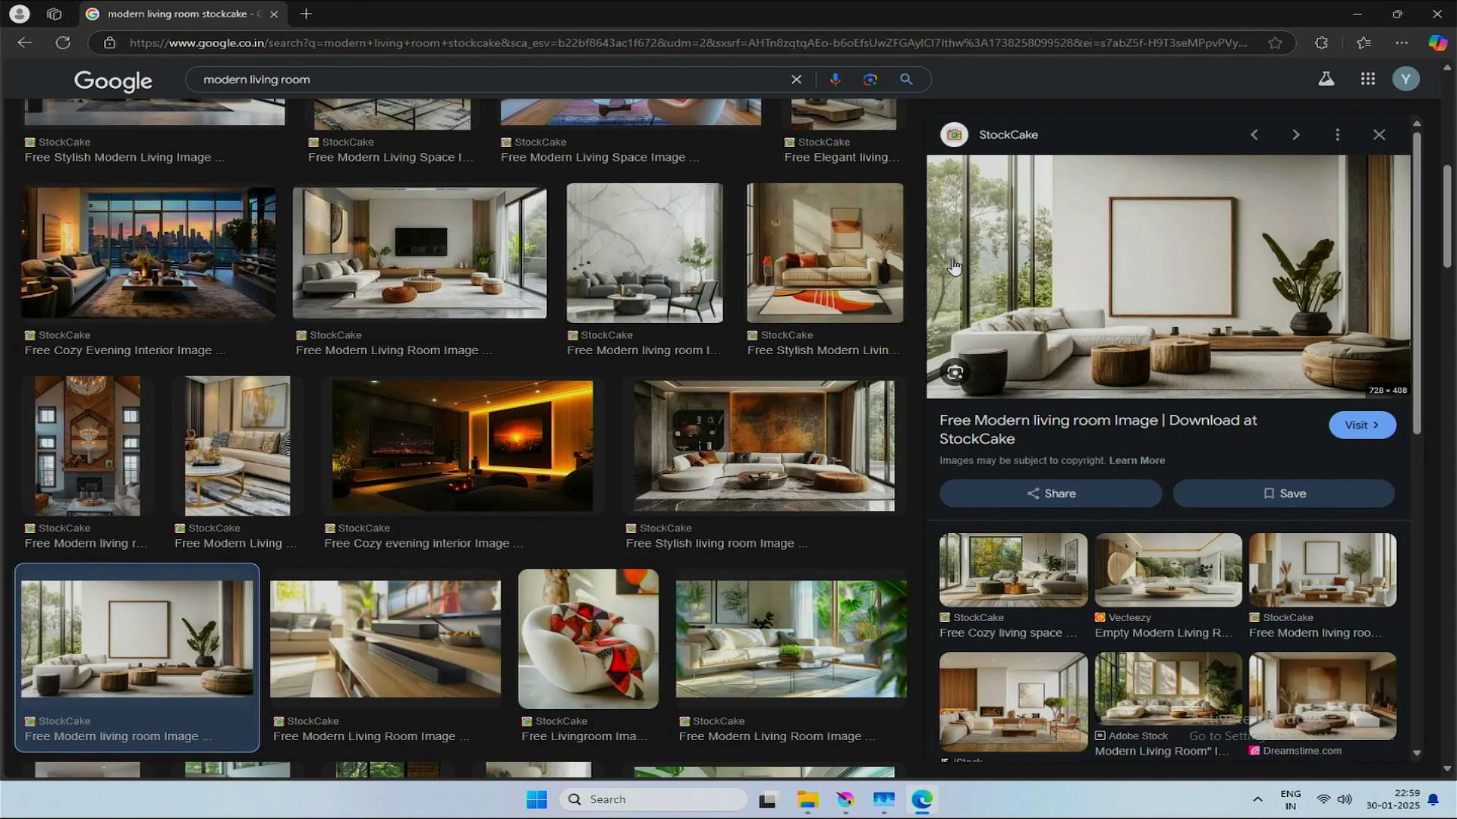
Open the StockCake modern living room image with the empty wall frame in a new browser tab and switch to it.
{"action": "right_click", "coordinate": [1044, 244]}
{"action": "left_click", "coordinate": [1079, 441]}
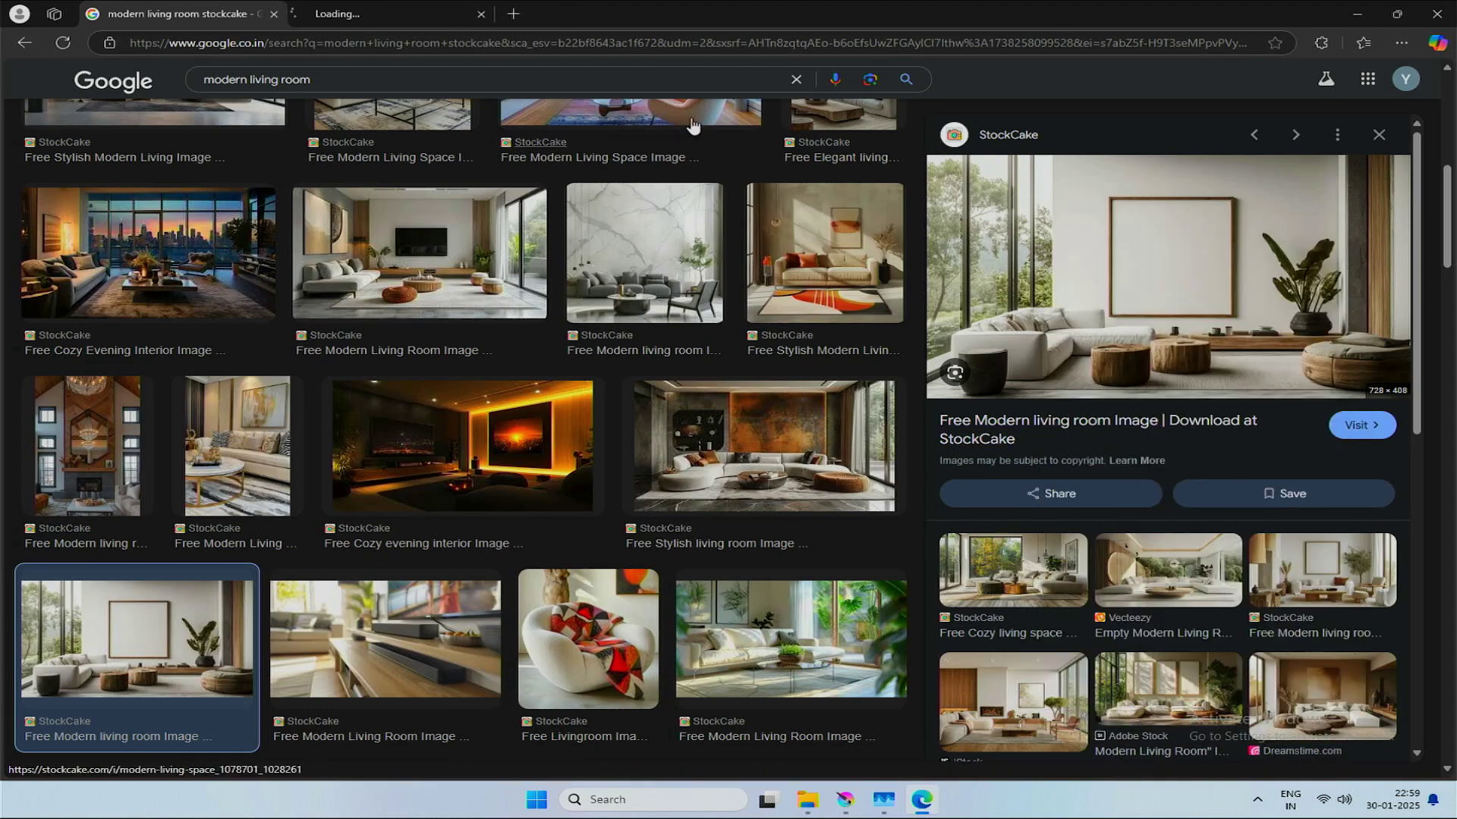
{"action": "left_click", "coordinate": [391, 11]}
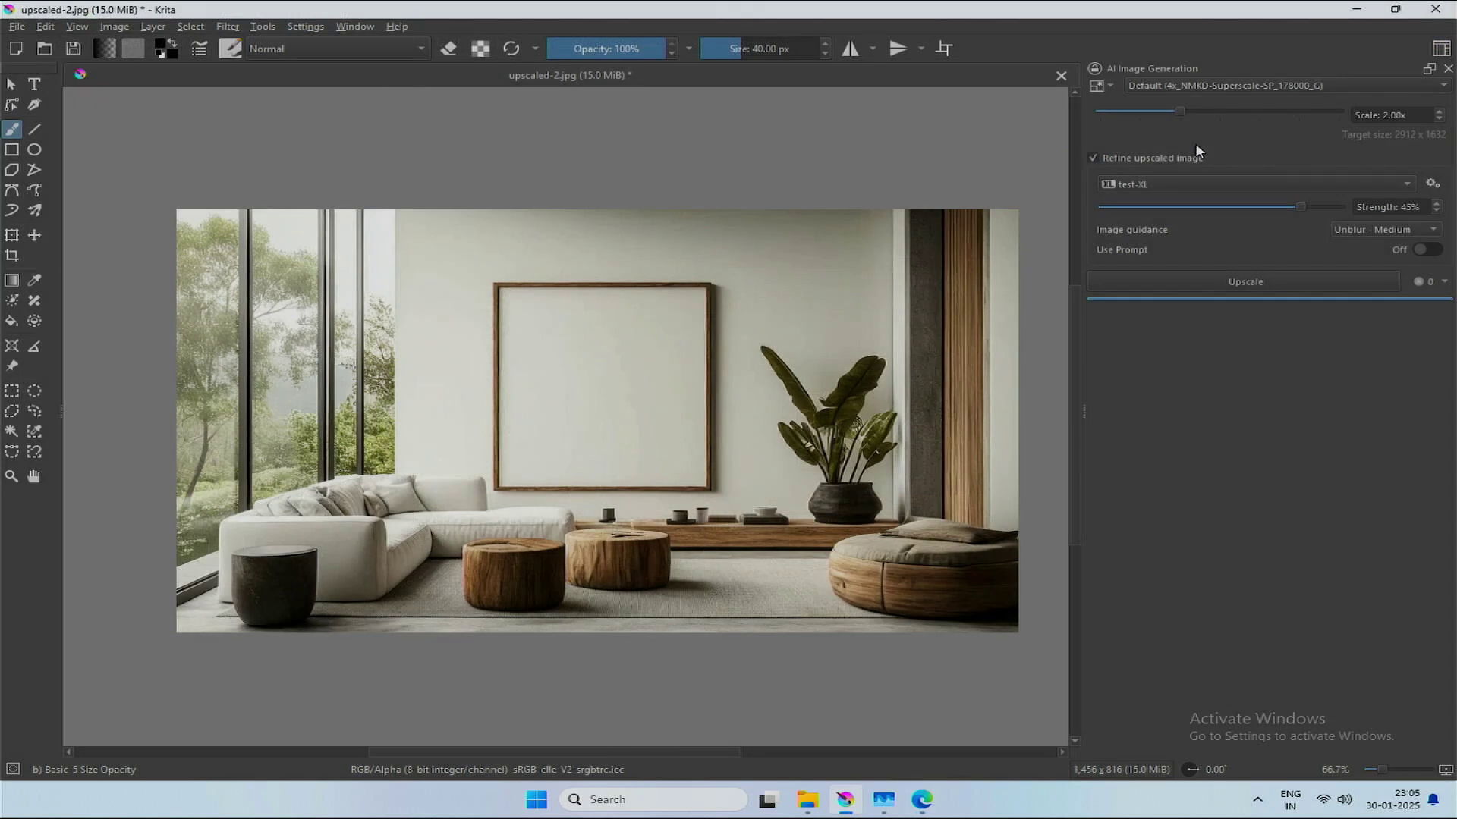
Switch AI Image Generation from Upscale to Generate mode and make a rectangular selection around the round wooden table nearest the sofa.
{"action": "left_click", "coordinate": [1101, 86]}
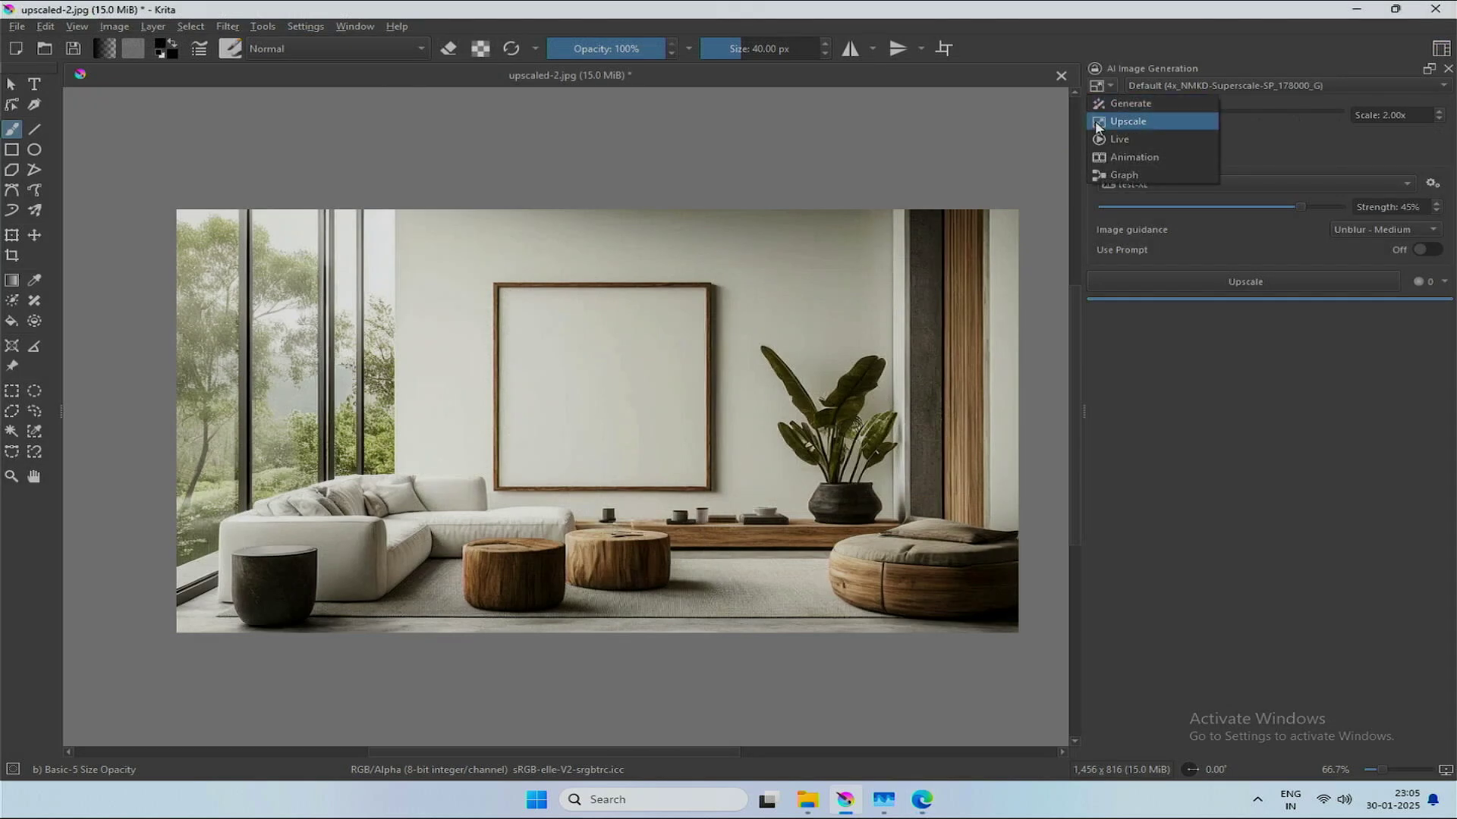
{"action": "left_click", "coordinate": [1133, 106]}
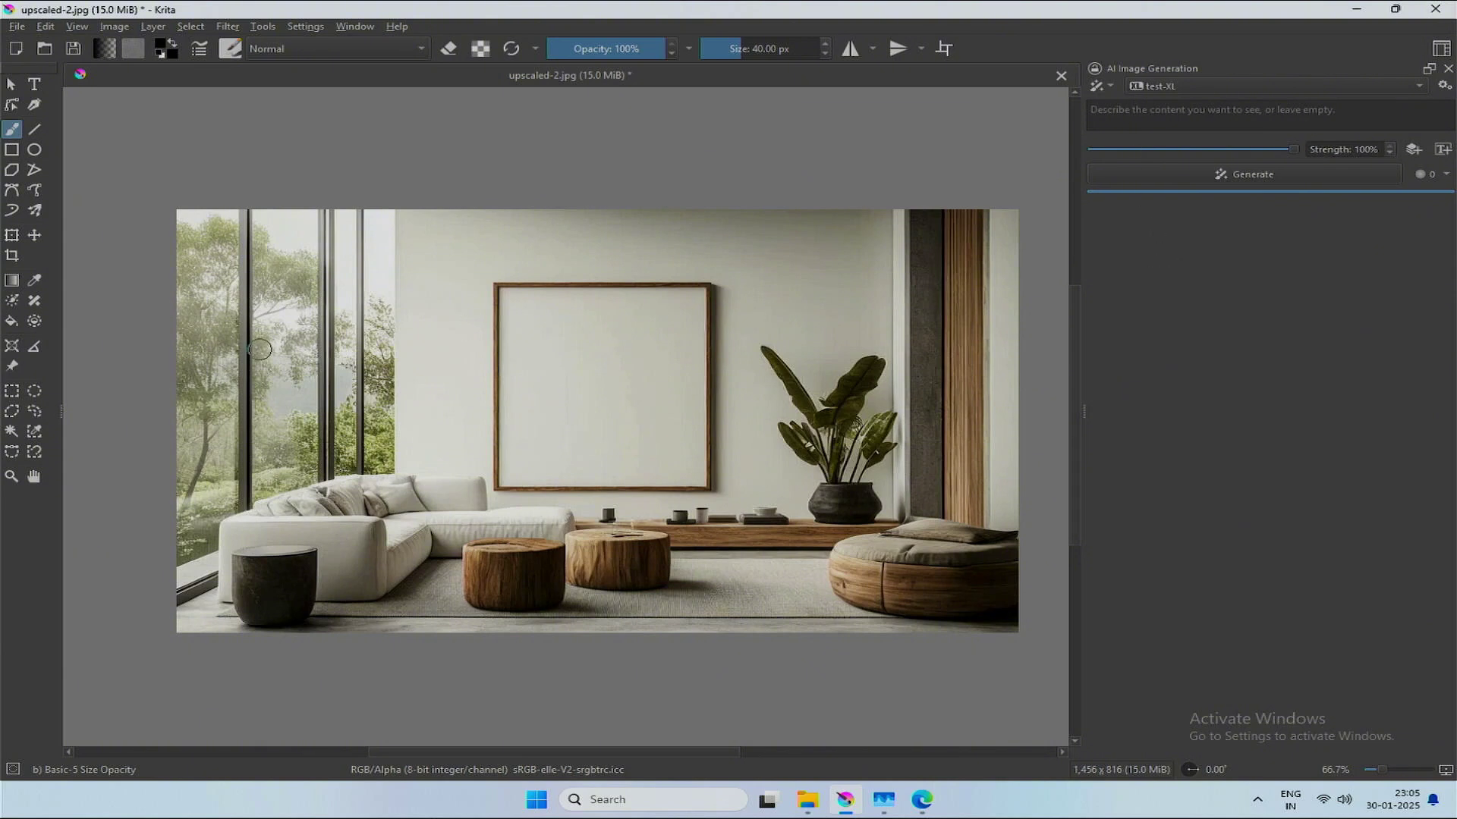
{"action": "scroll", "coordinate": [548, 503], "scroll_direction": "up", "scroll_amount": 2}
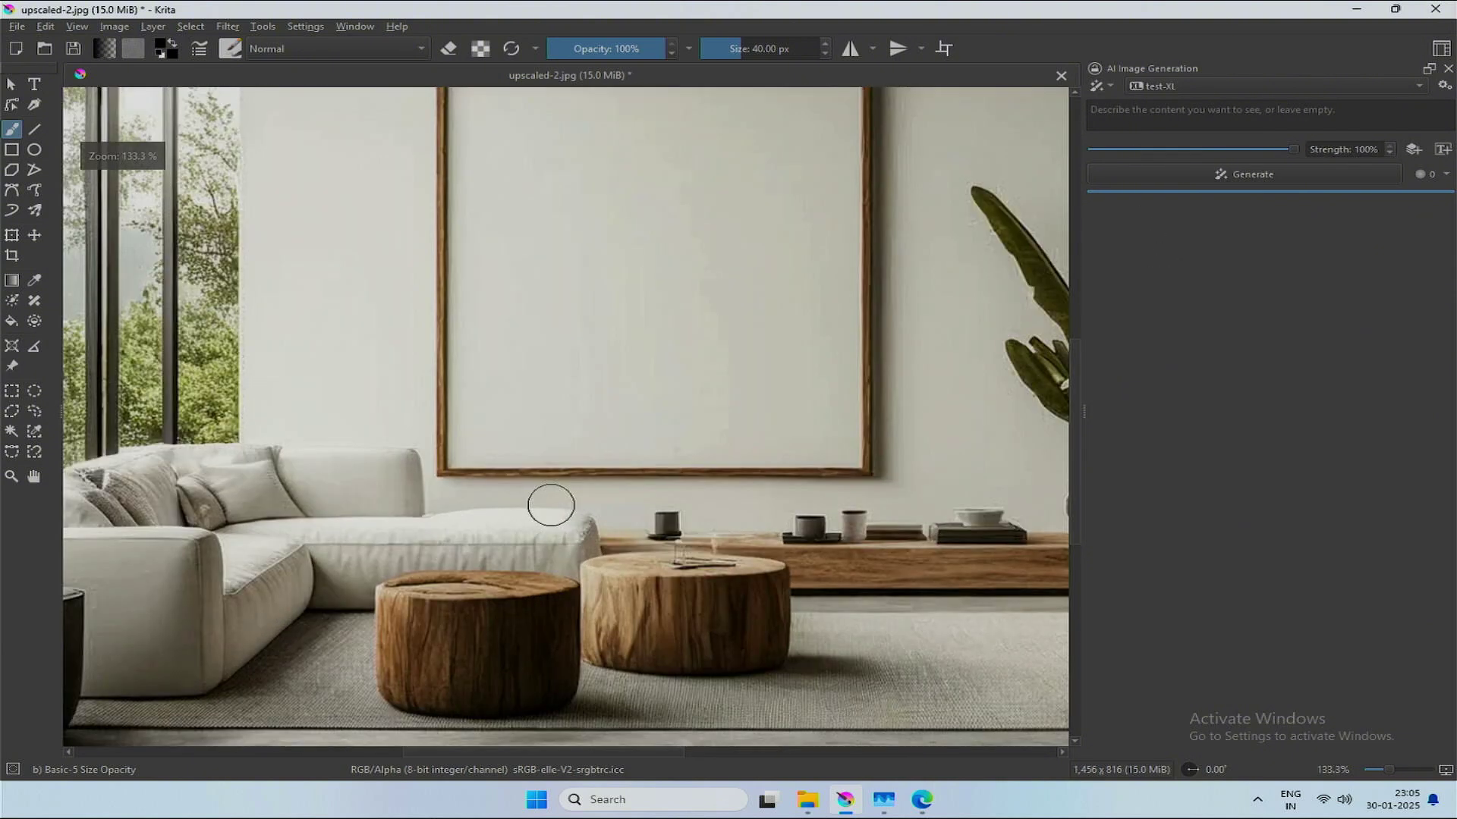
{"action": "left_click", "coordinate": [12, 391]}
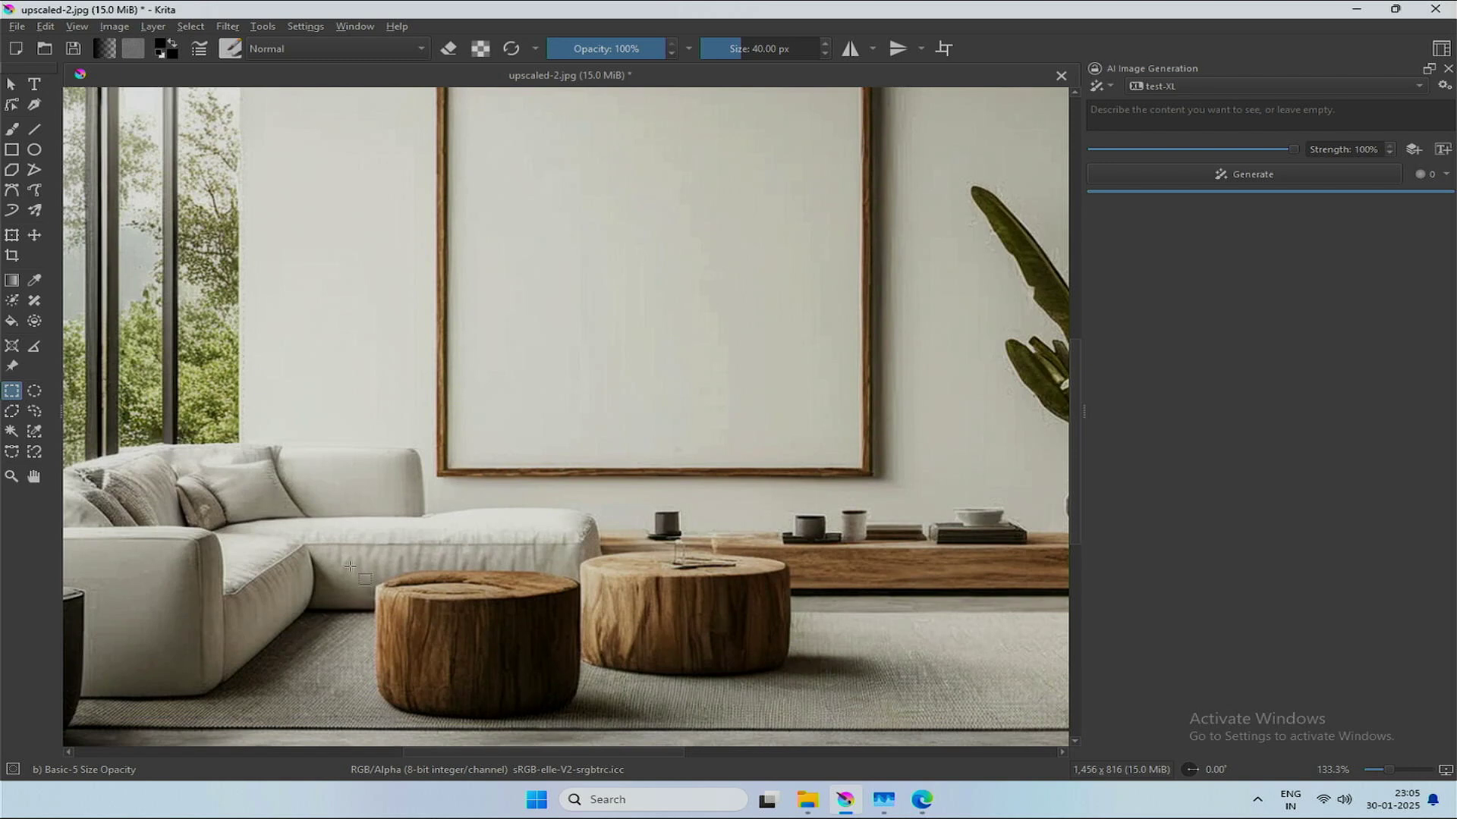
{"action": "left_click_drag", "start_coordinate": [349, 566], "coordinate": [640, 727]}
Refine the selected wooden table at 60% strength without a prompt and preview the alternative generated variants on the canvas.
{"action": "left_click", "coordinate": [1242, 148]}
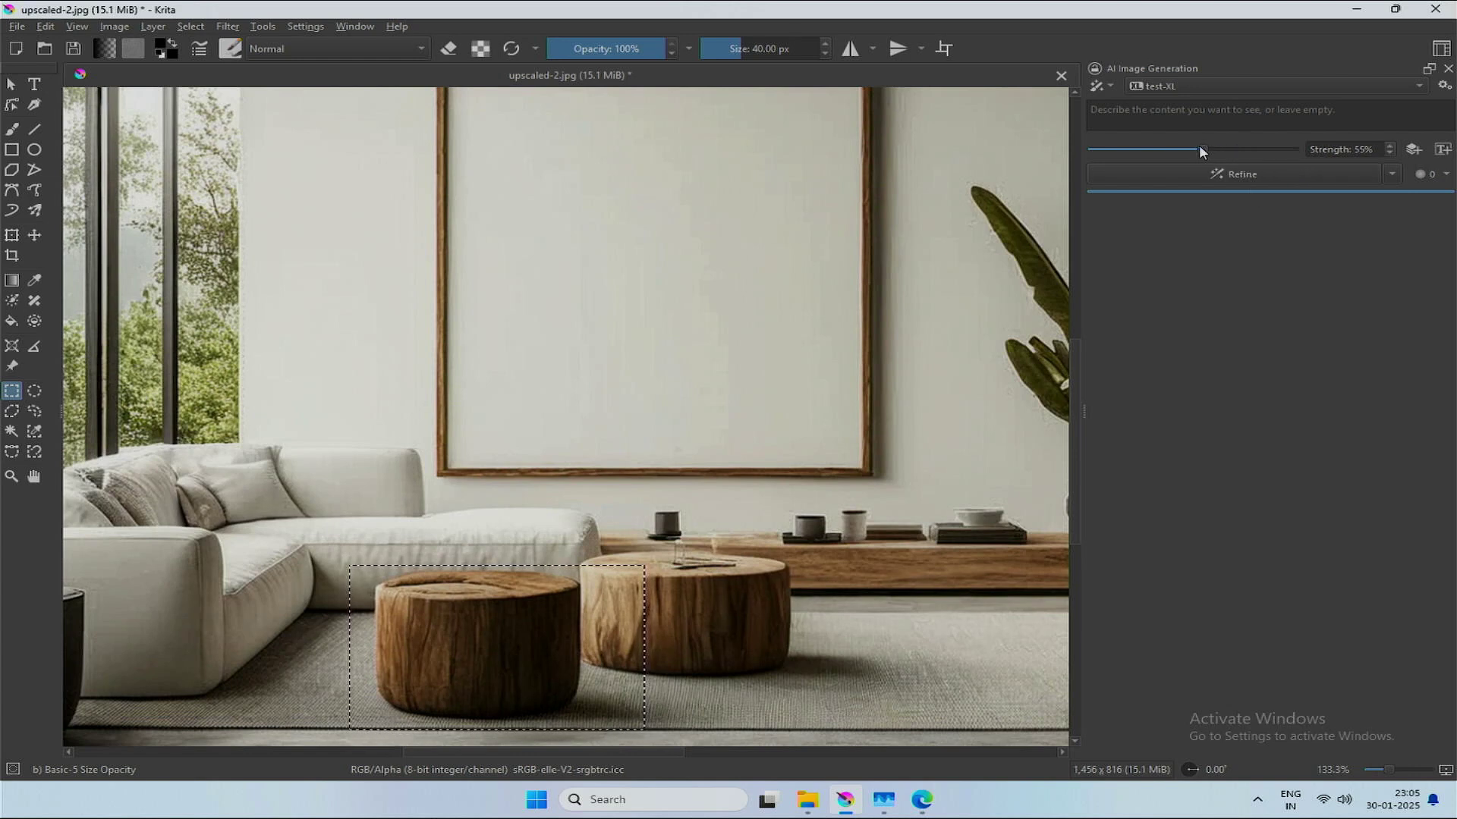
{"action": "left_click", "coordinate": [1237, 172]}
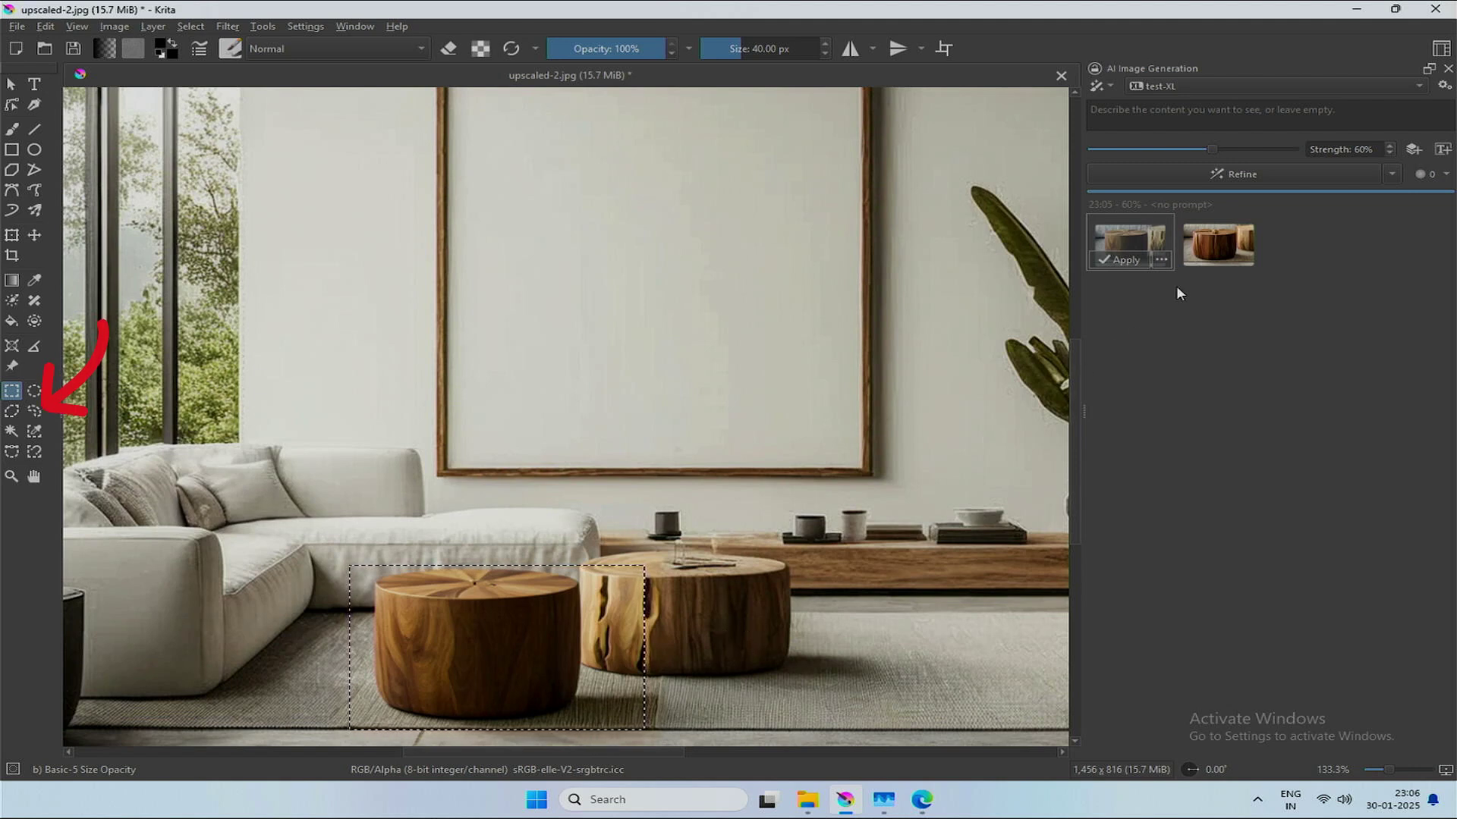
{"action": "left_click", "coordinate": [1237, 246]}
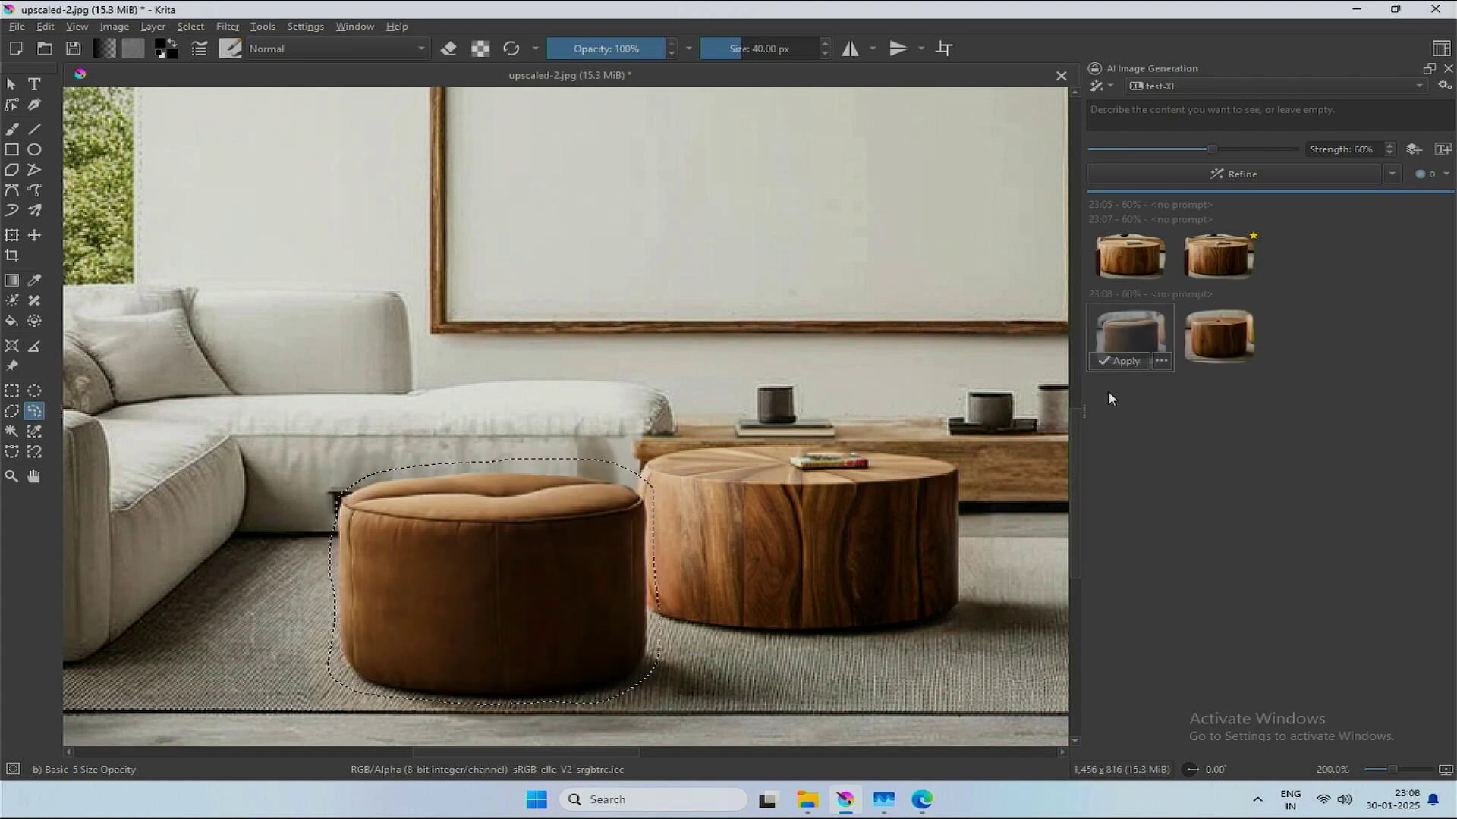
{"action": "left_click", "coordinate": [1204, 351]}
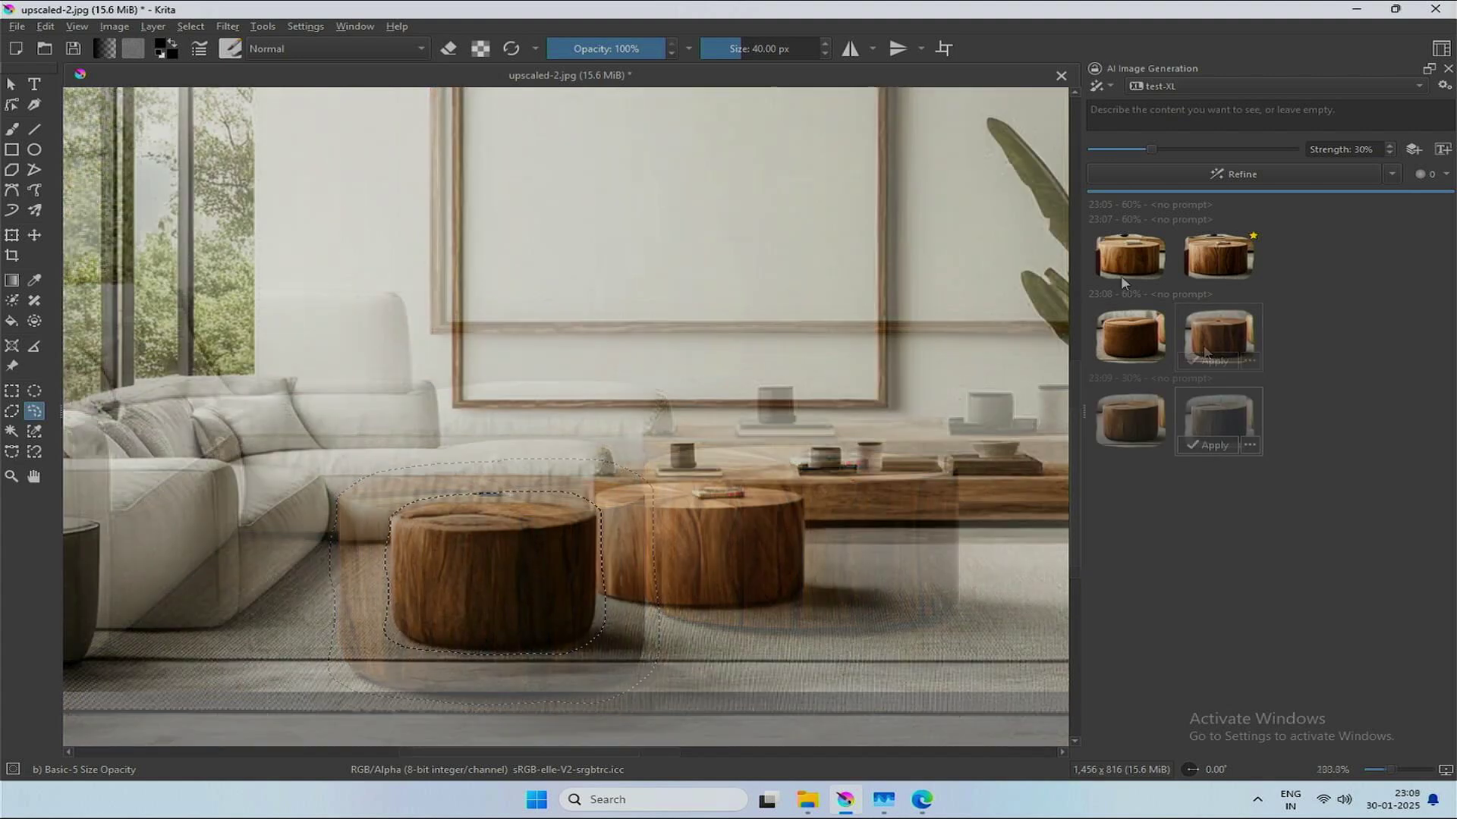
Refine the freehand-selected wooden table at 65% strength without a prompt and preview both new variants.
{"action": "left_click", "coordinate": [1252, 149]}
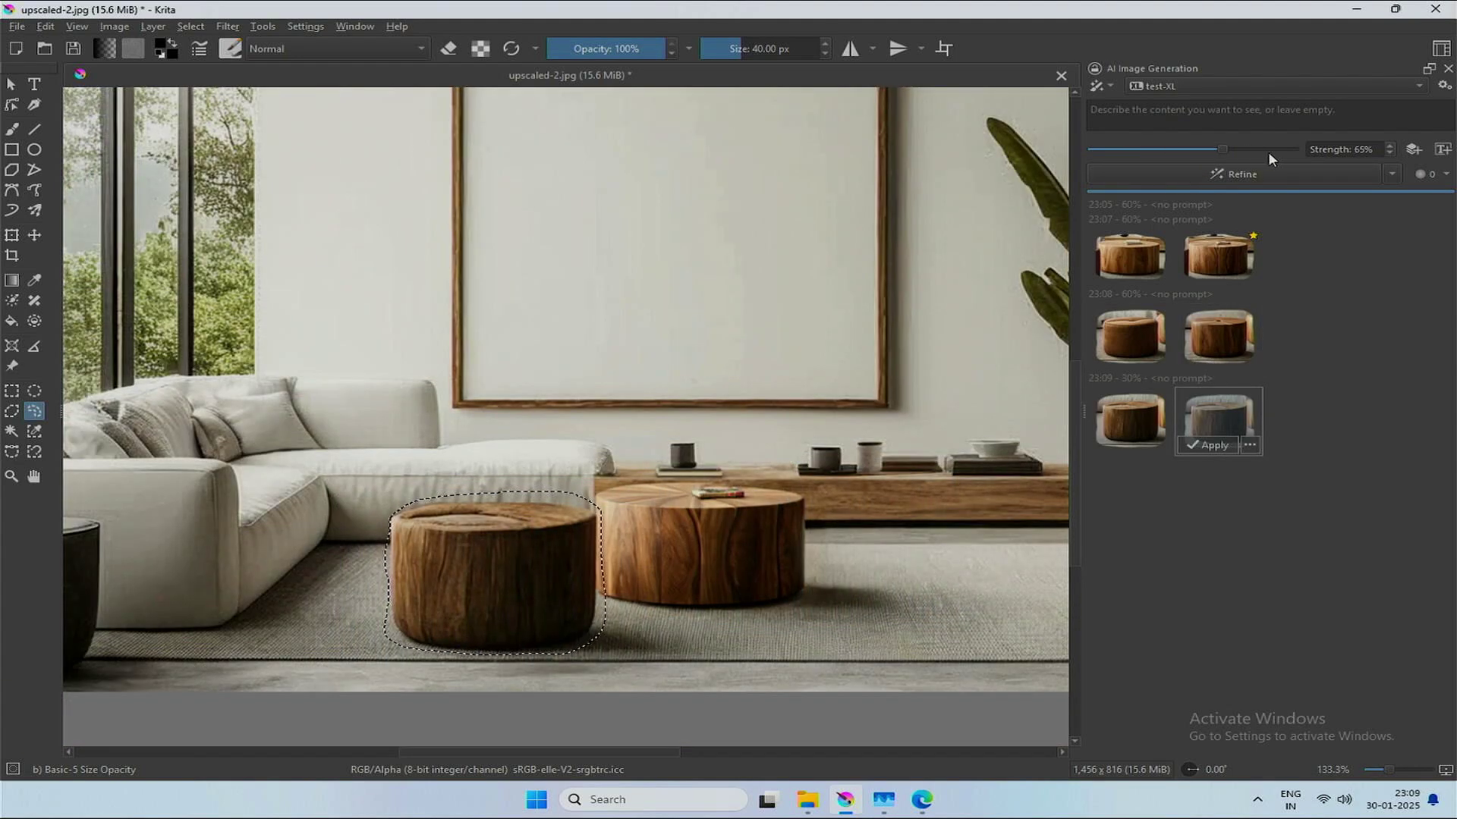
{"action": "left_click", "coordinate": [1258, 173]}
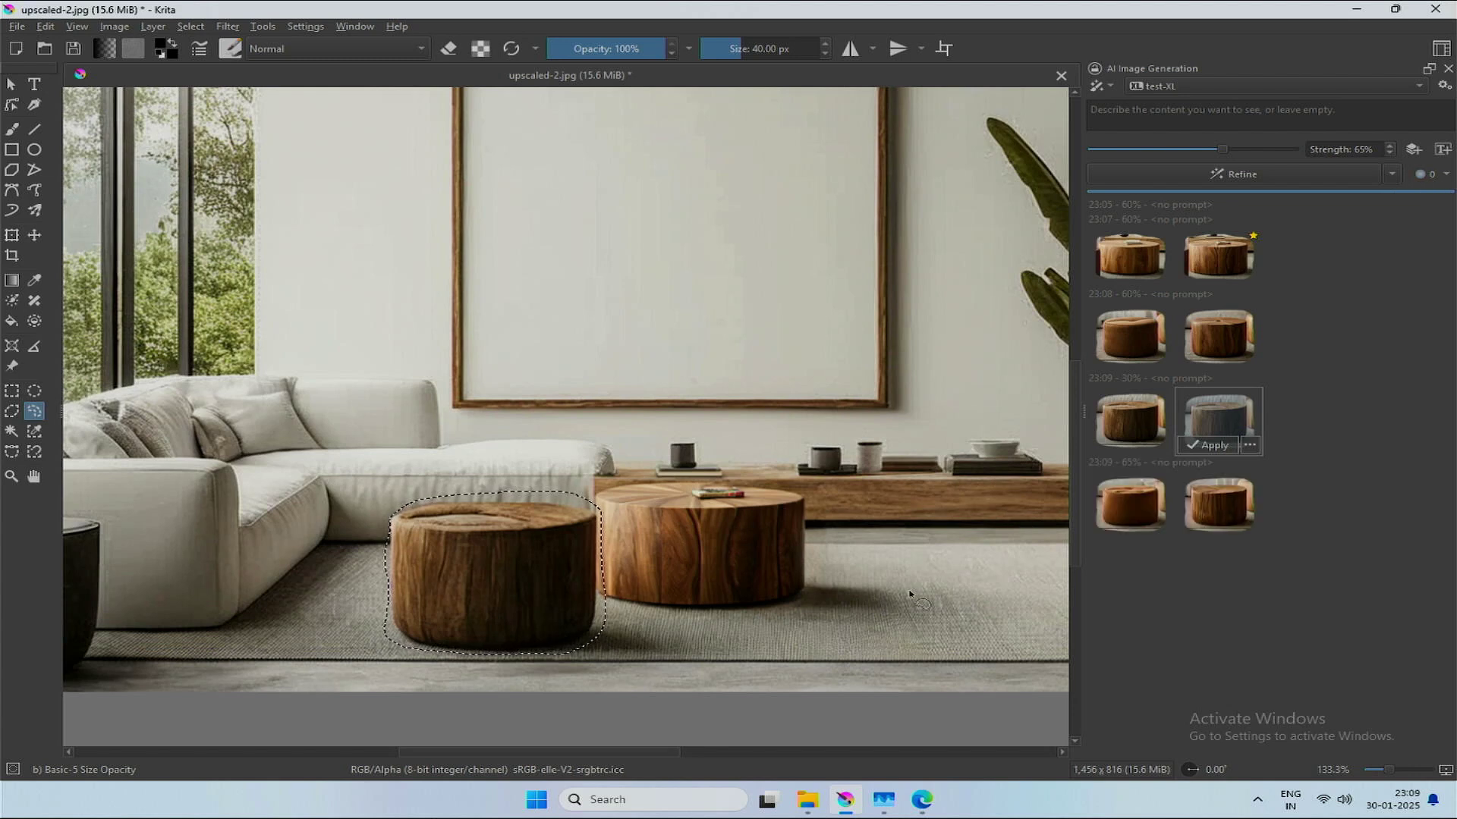
{"action": "left_click", "coordinate": [1104, 525]}
{"action": "left_click", "coordinate": [1198, 509]}
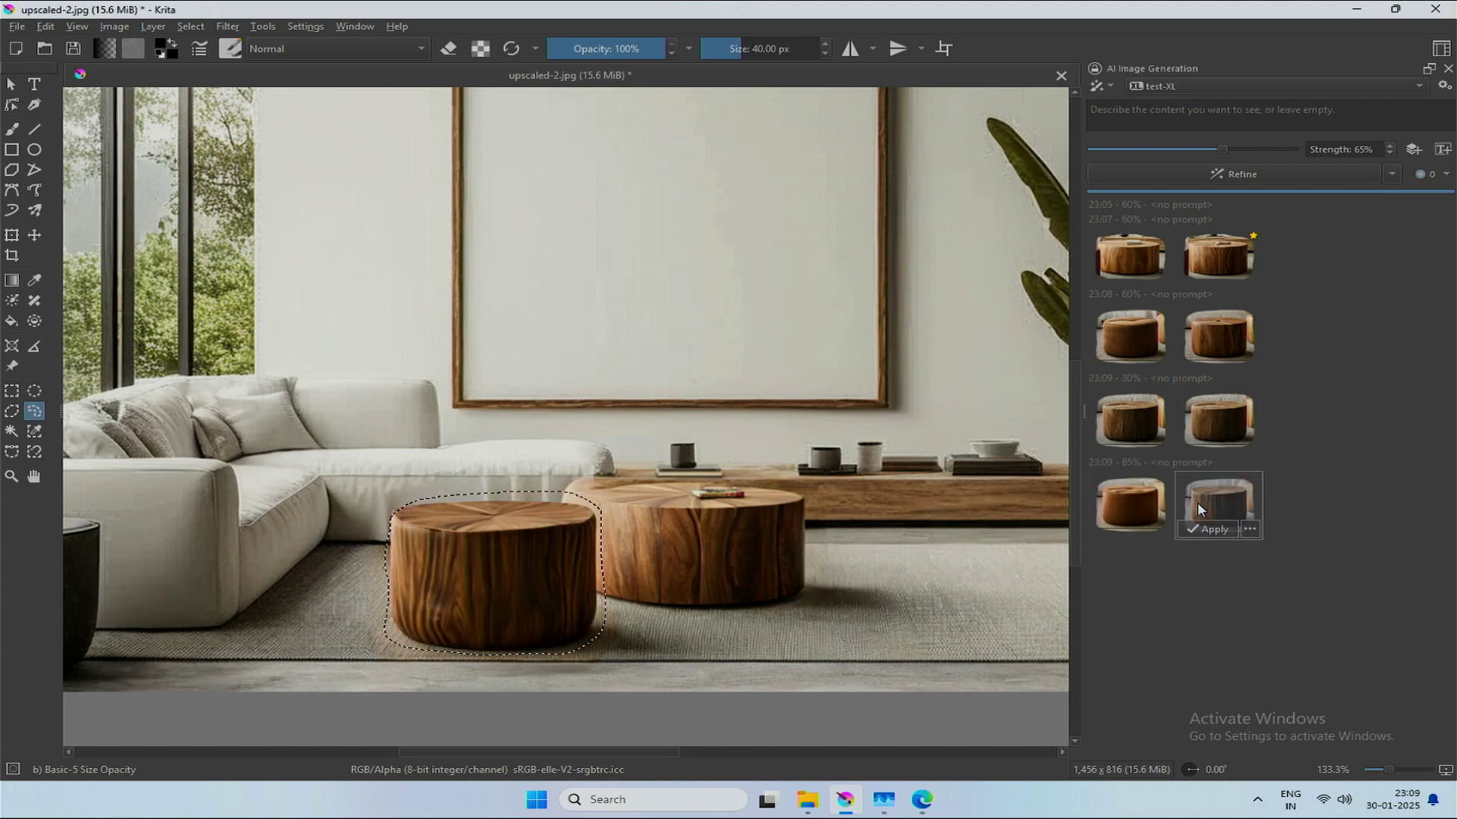